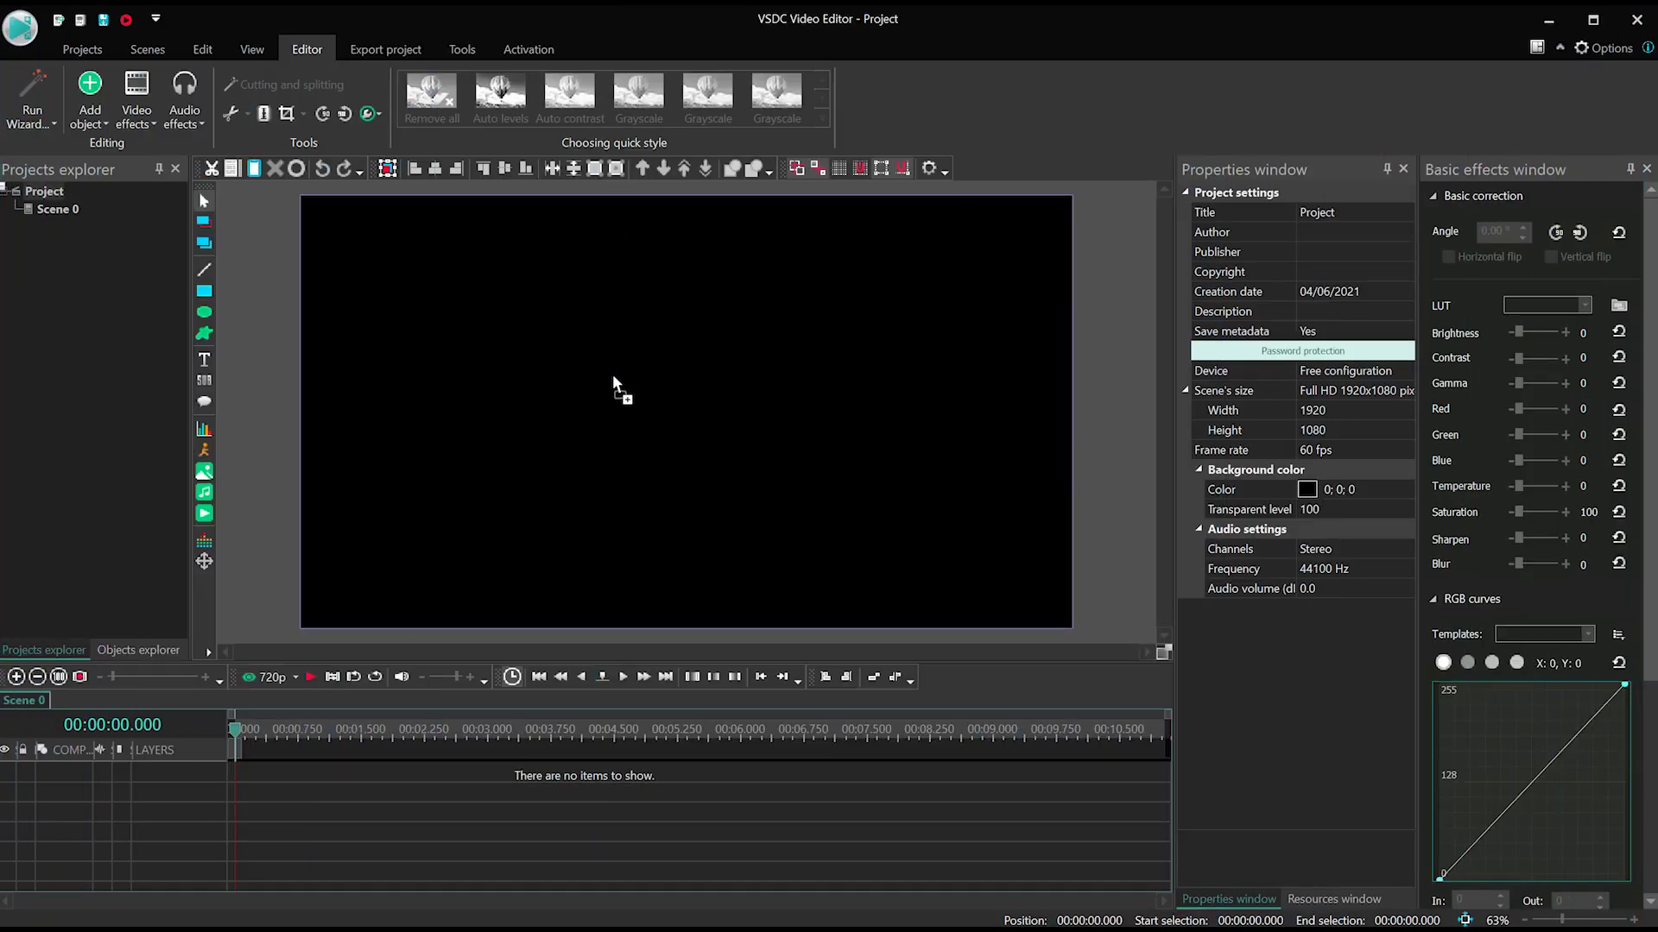
Step: Add the car video files to a single layer as one sequence, preview to about 30 seconds, then rewind
drag(614, 417, 614, 420)
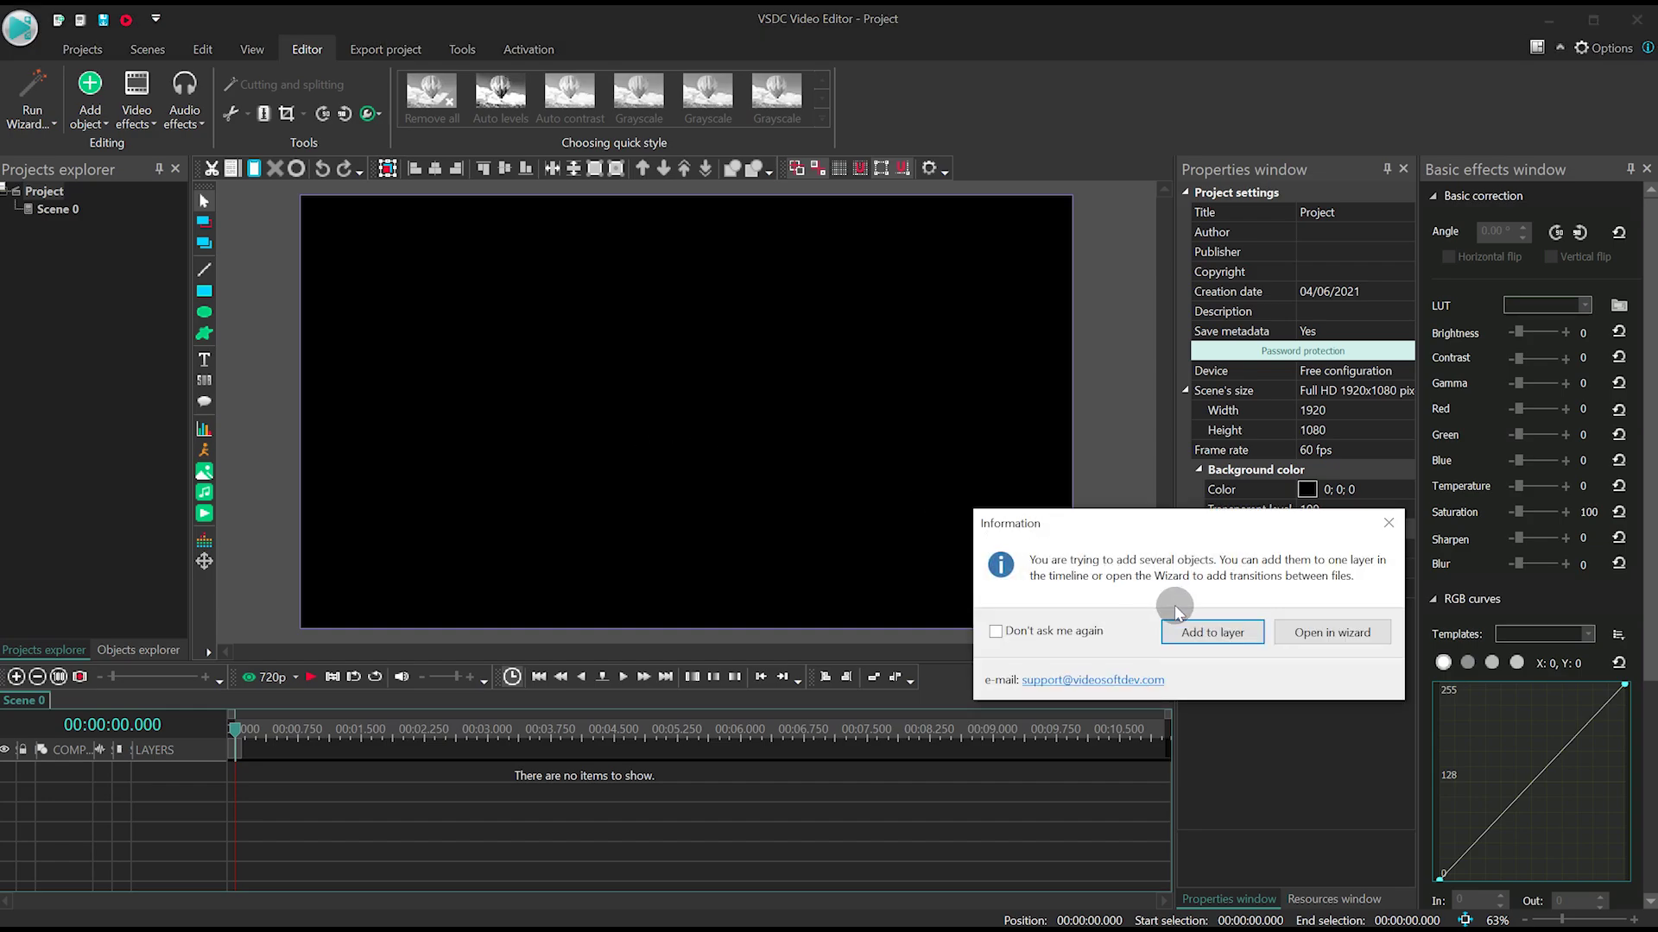
click(1207, 635)
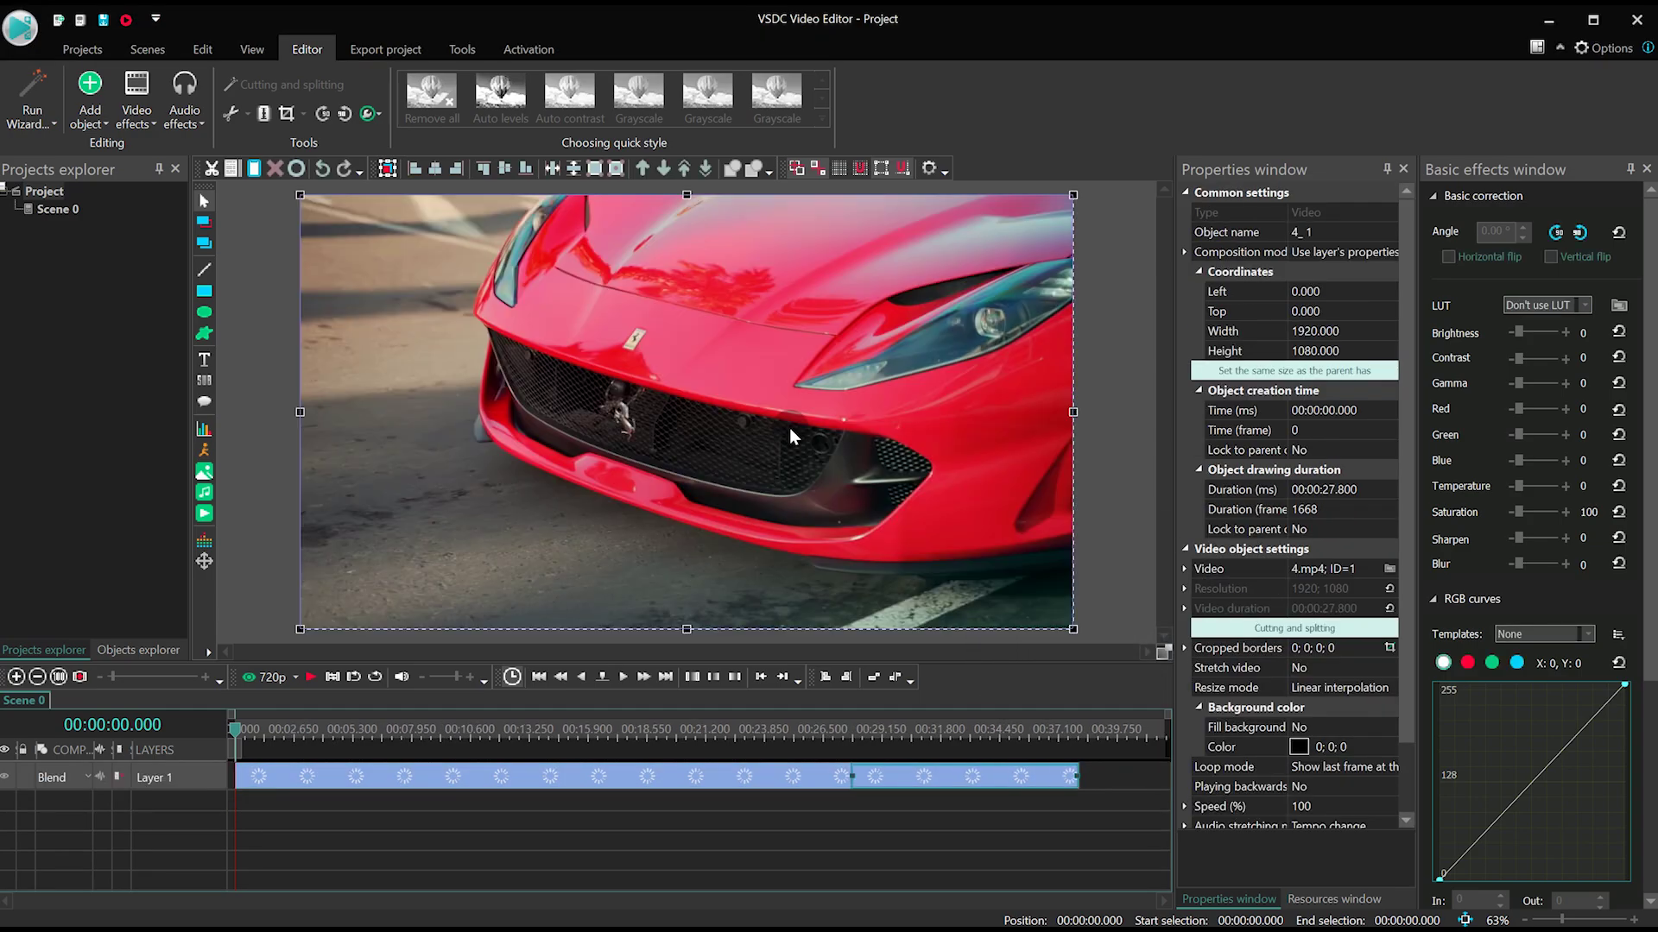
click(737, 847)
key(space)
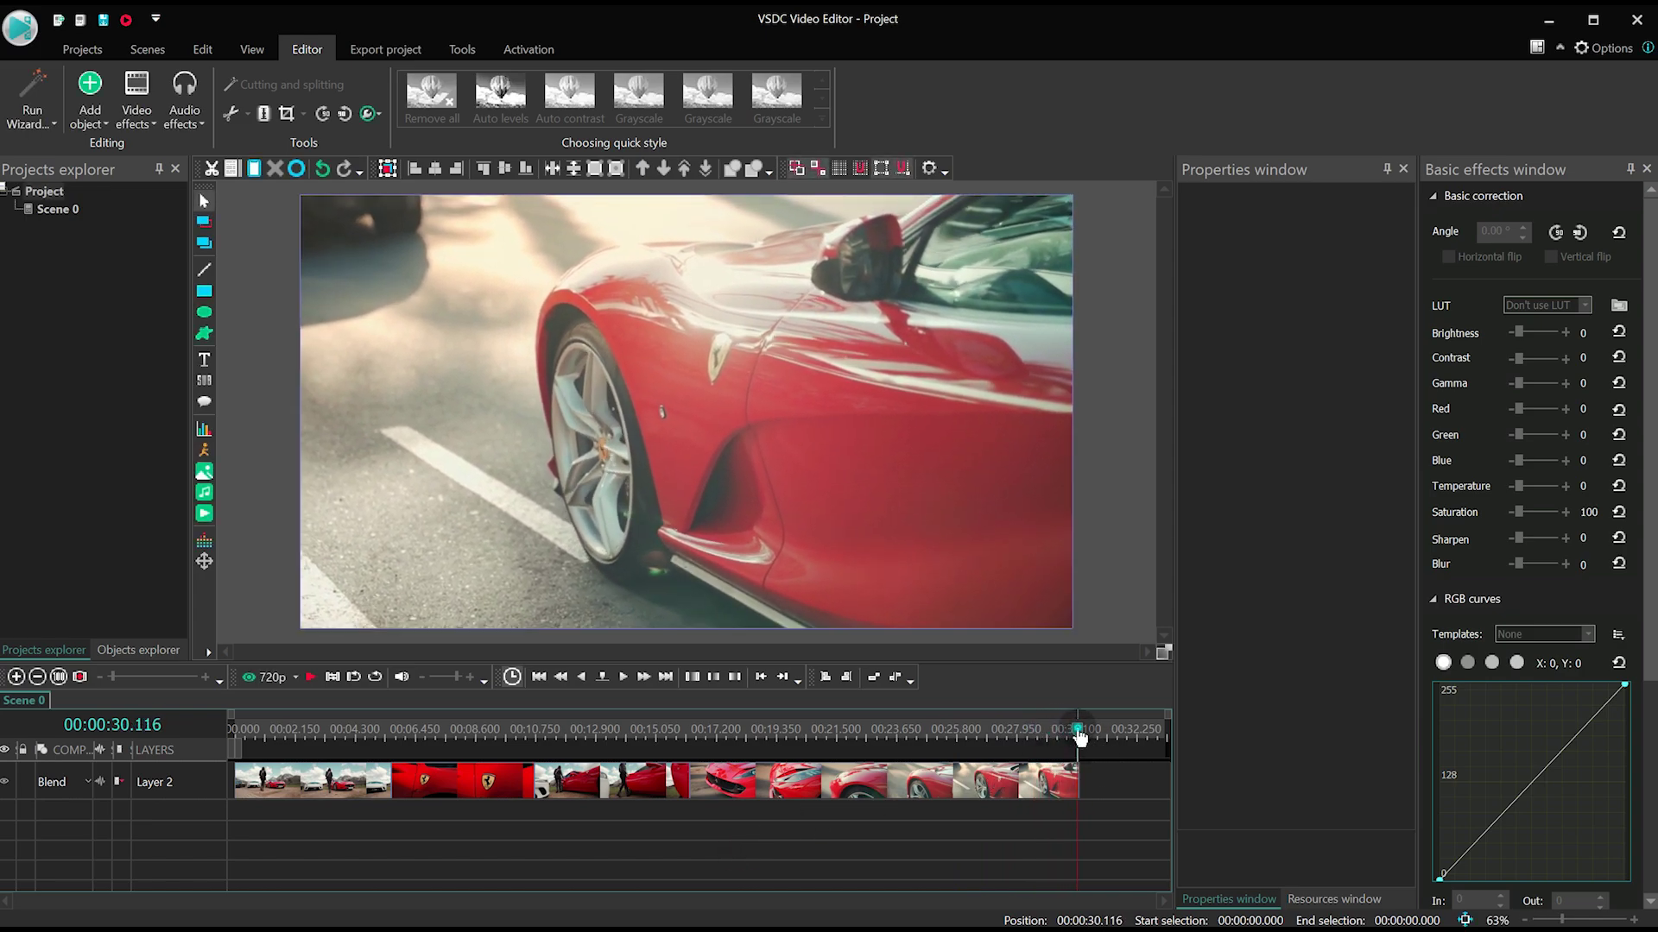
drag(1077, 729, 15, 710)
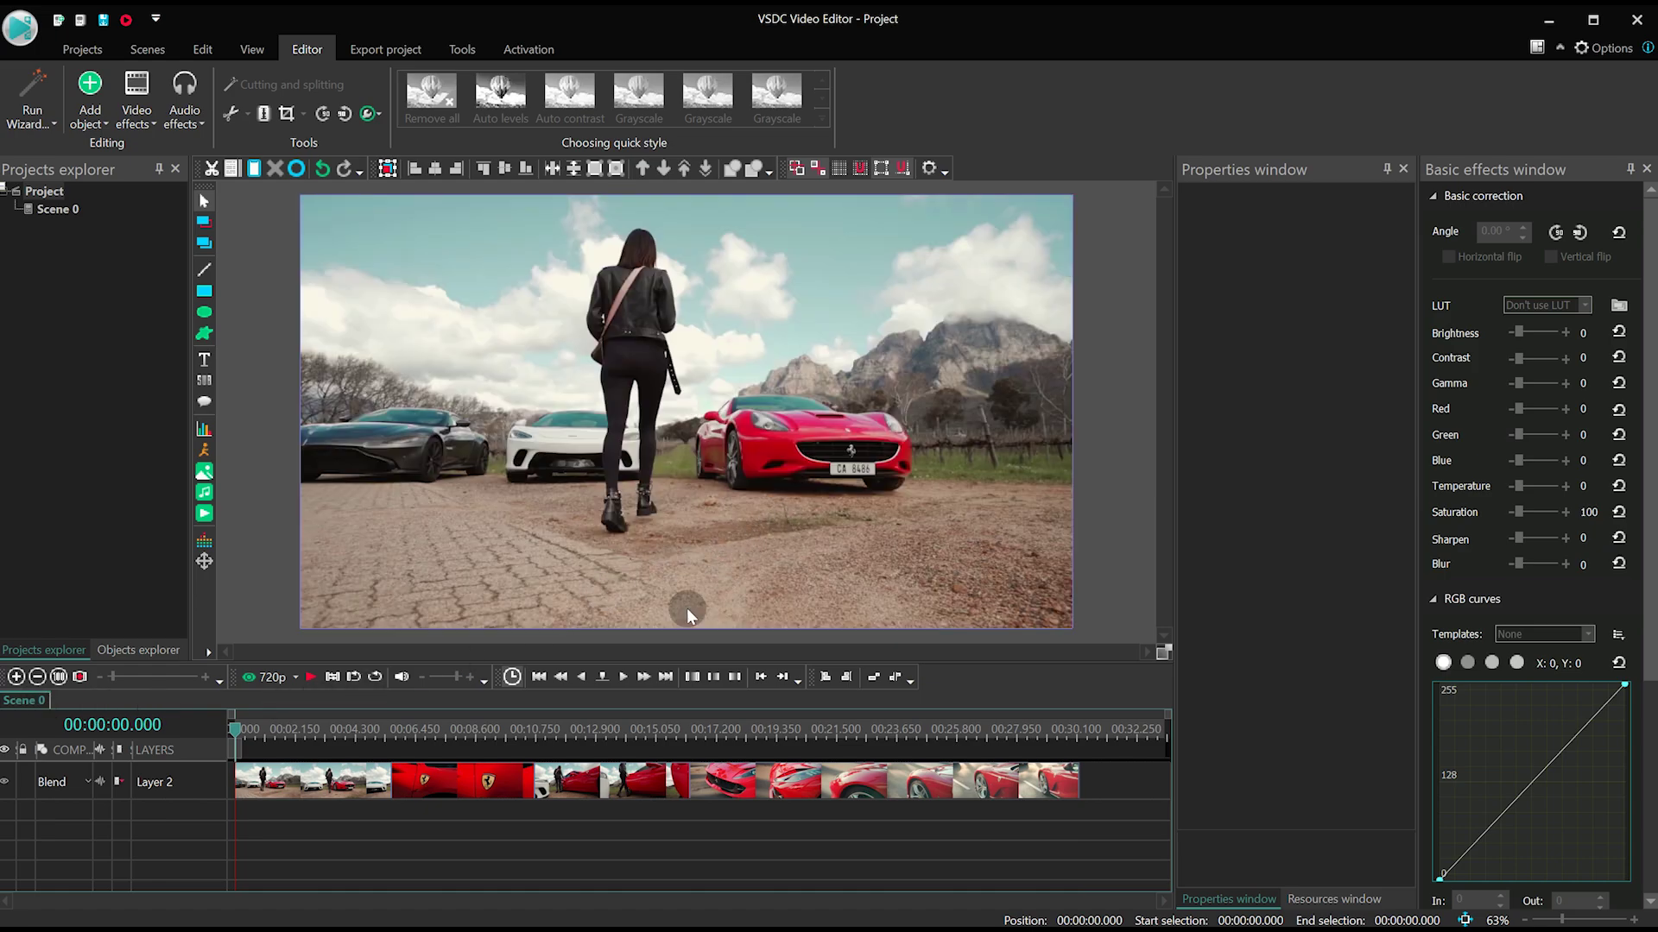
Step: Select all the car clips on Layer 2 and convert them into Sprite 1
click(345, 786)
click(553, 781)
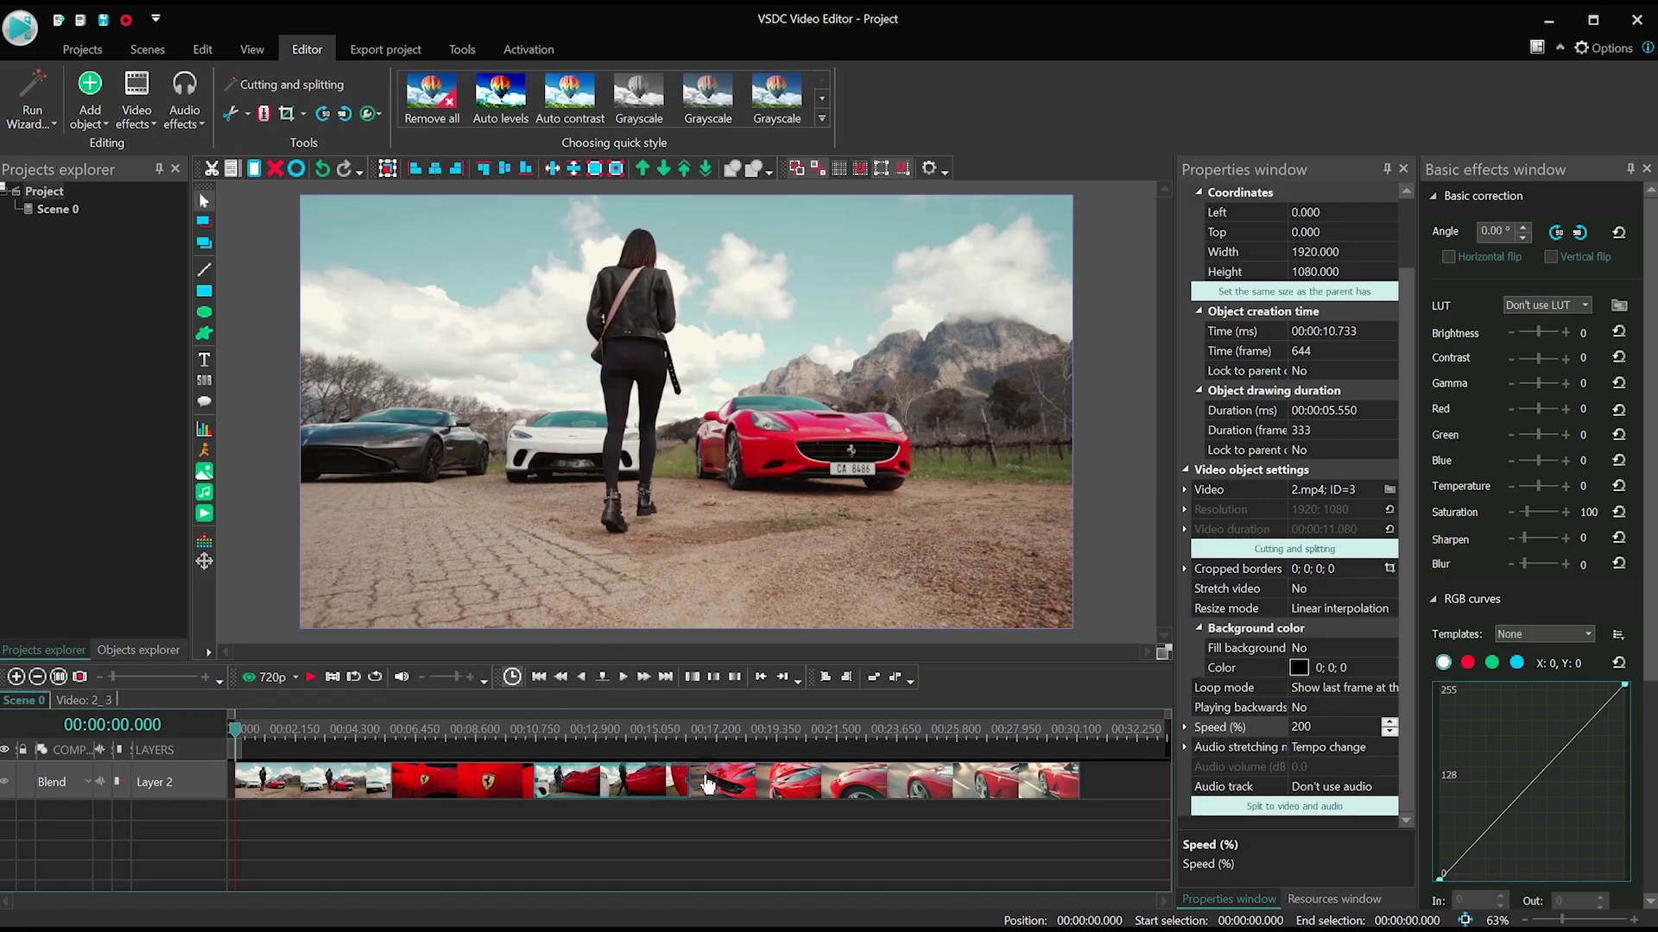
click(829, 781)
click(941, 837)
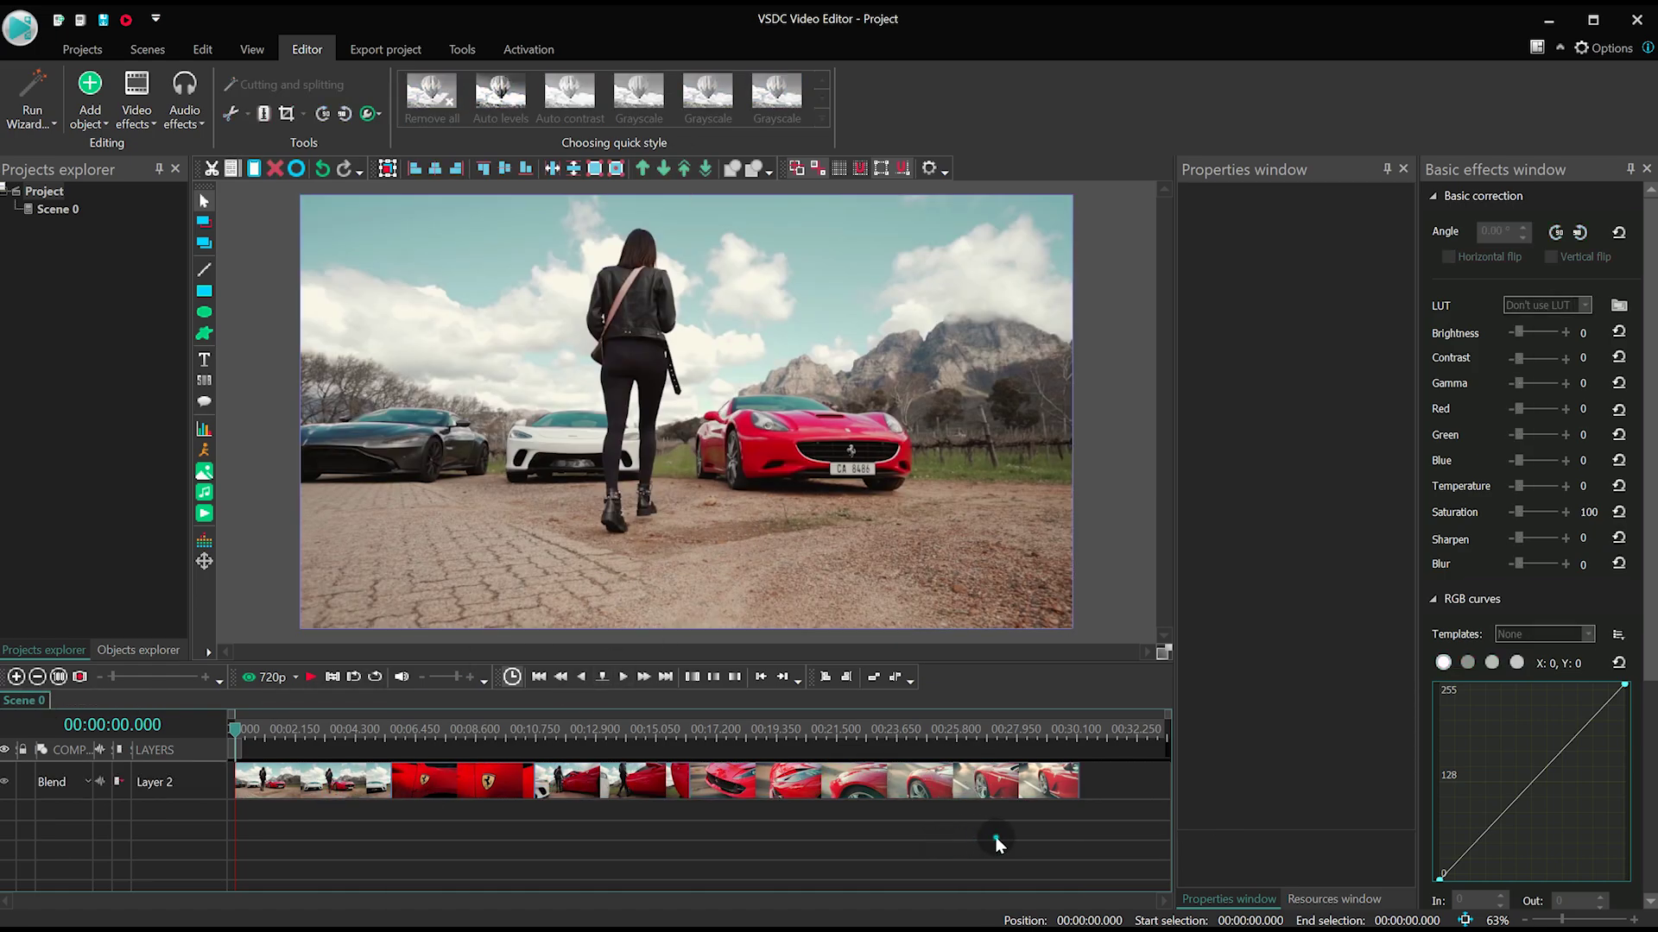
drag(992, 837, 311, 772)
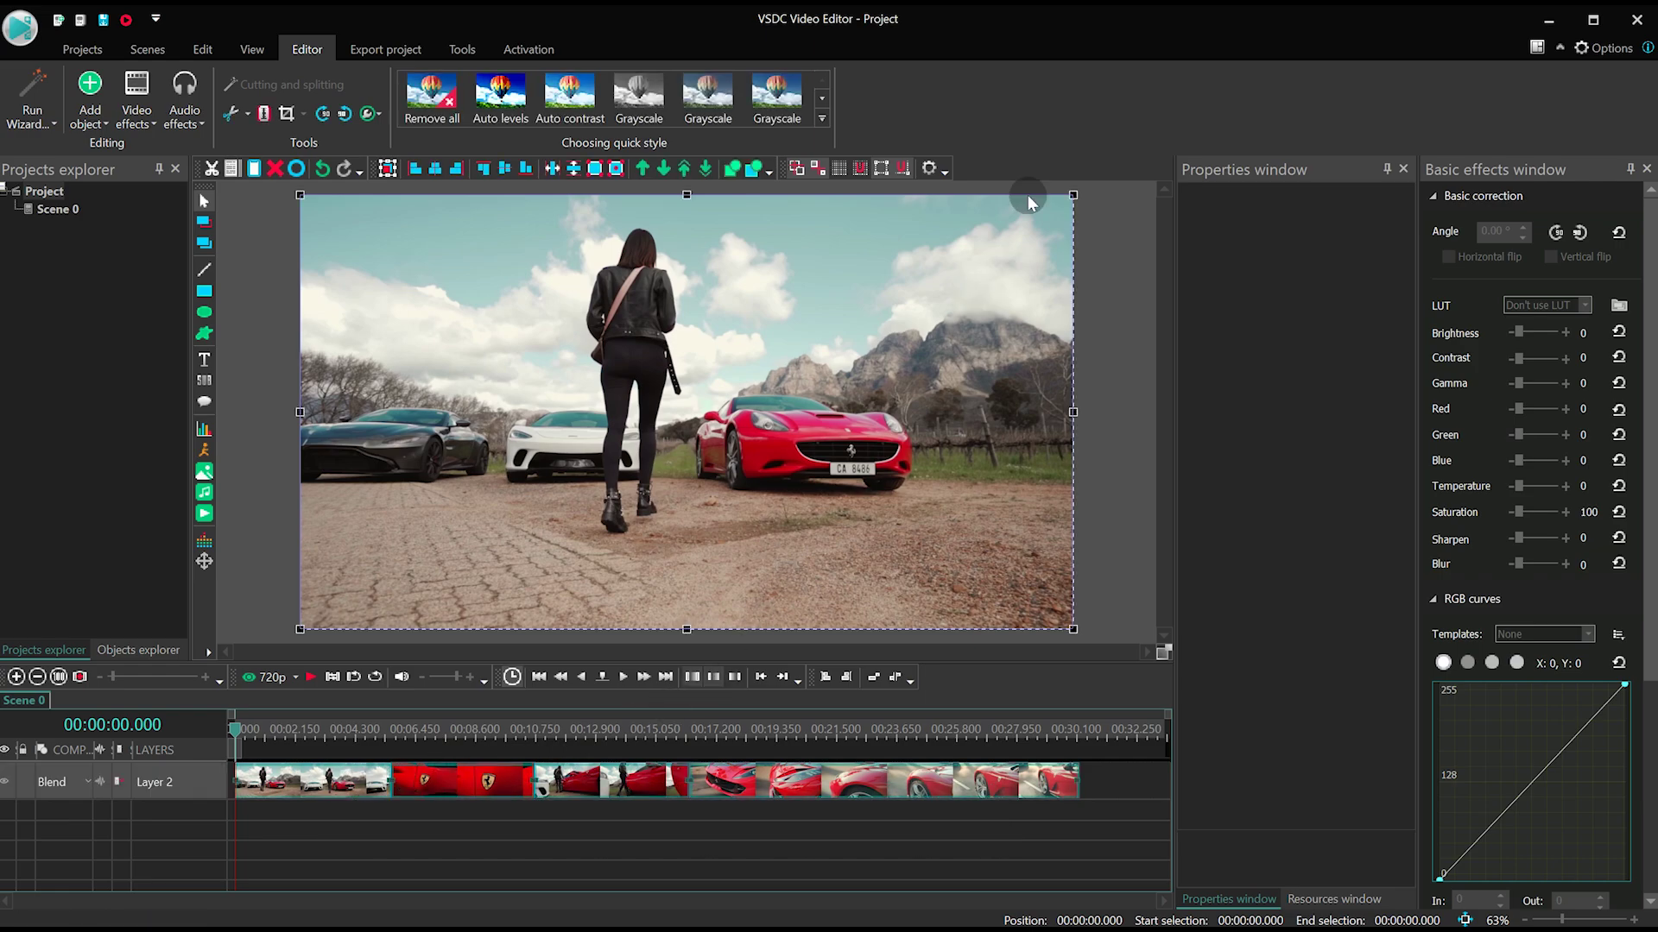
right_click(898, 227)
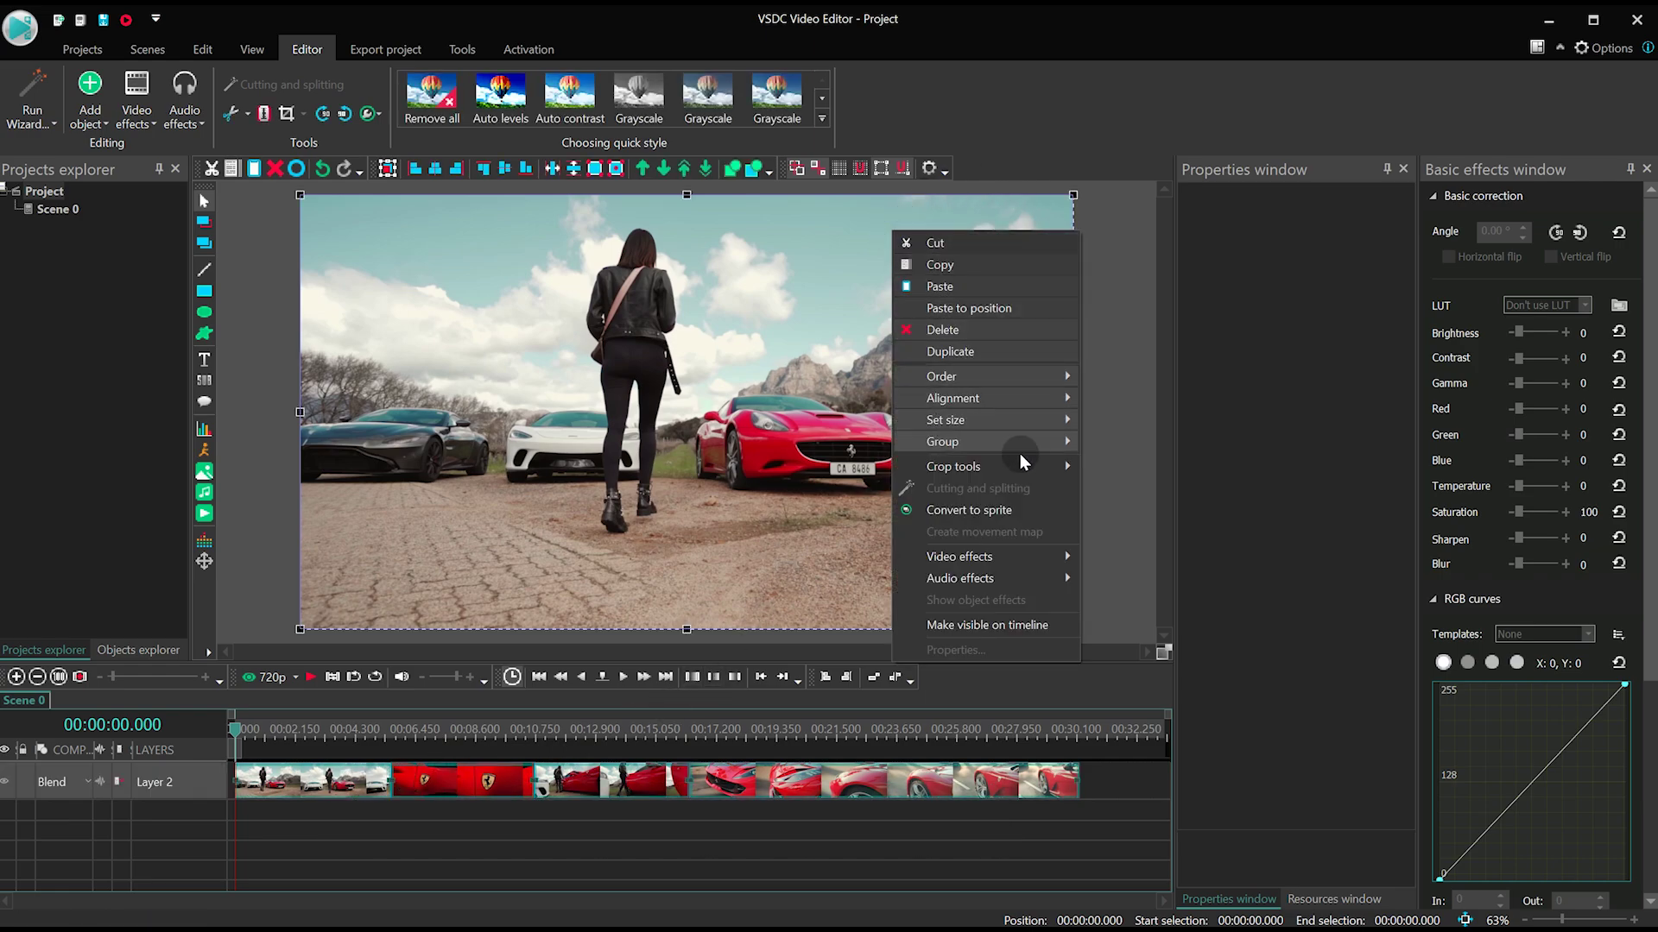
click(1026, 510)
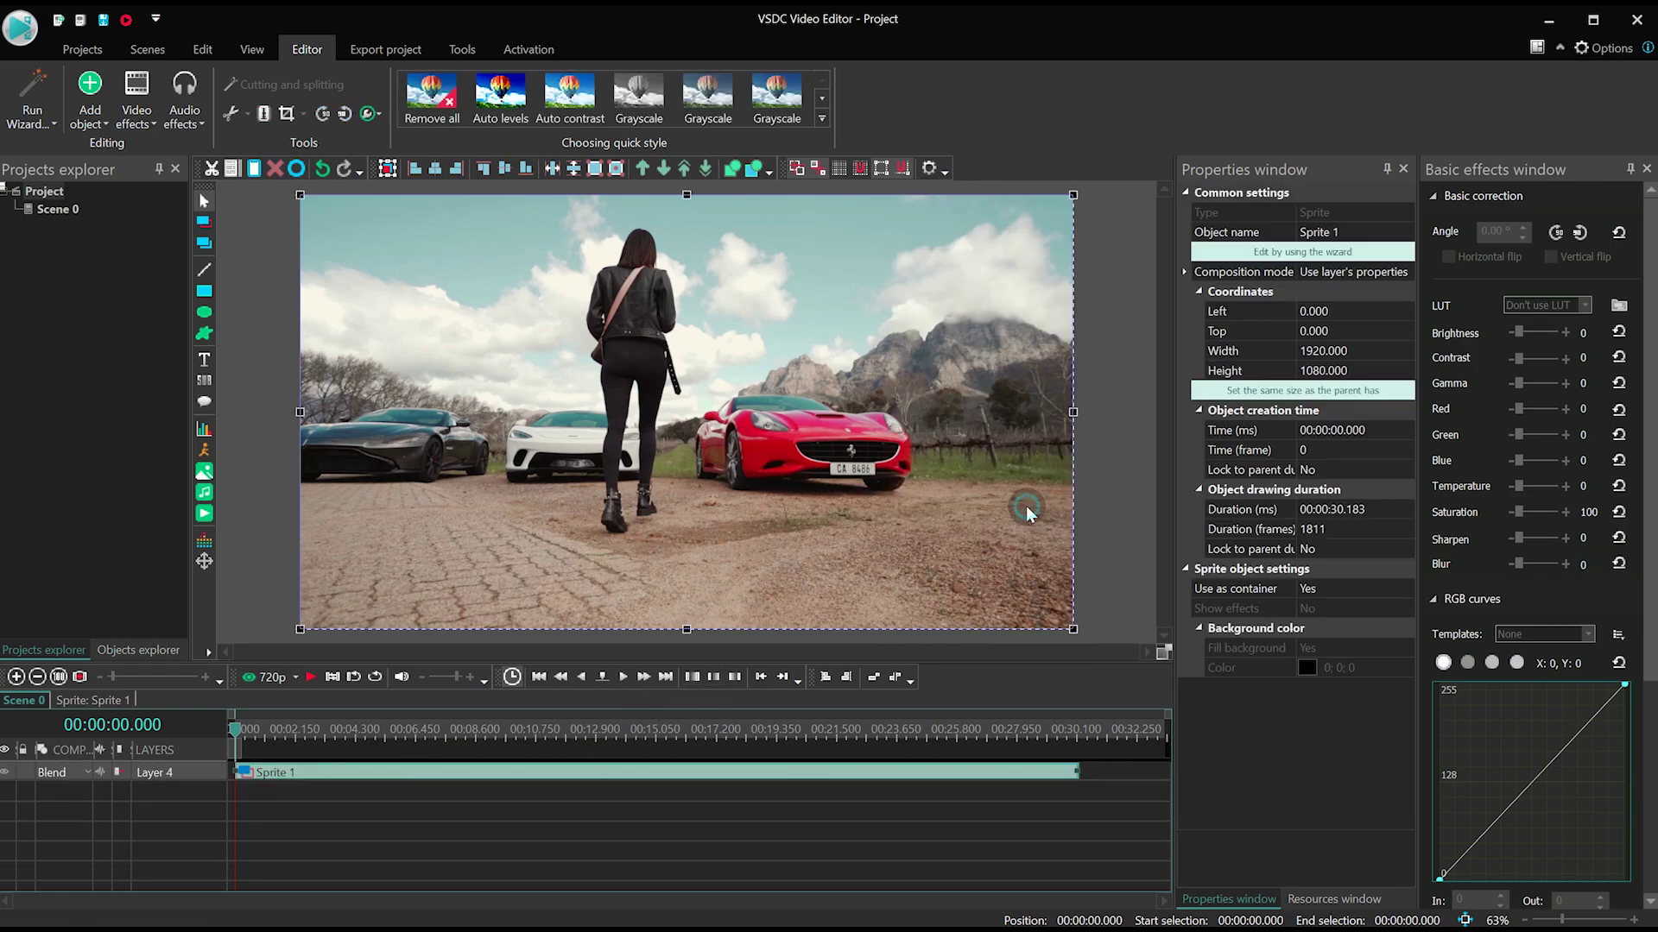
Step: Set Sprite 1's 'Use as container' to No and open the sprite's contents
click(1325, 589)
click(1325, 588)
click(1327, 606)
click(1356, 649)
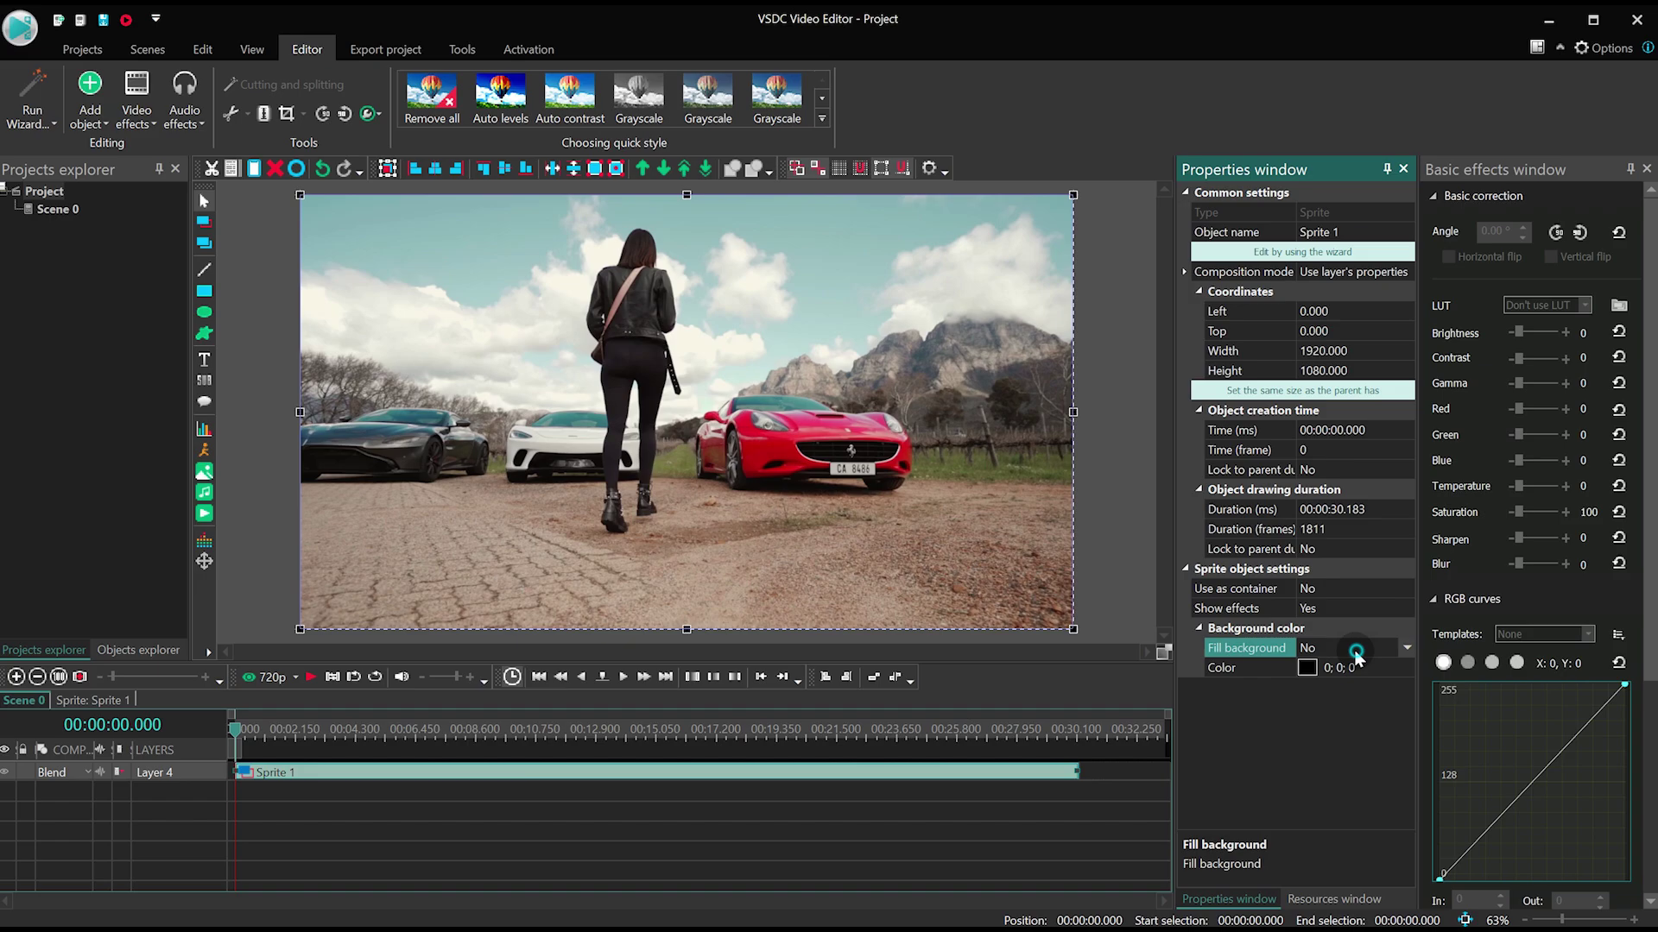
double_click(678, 771)
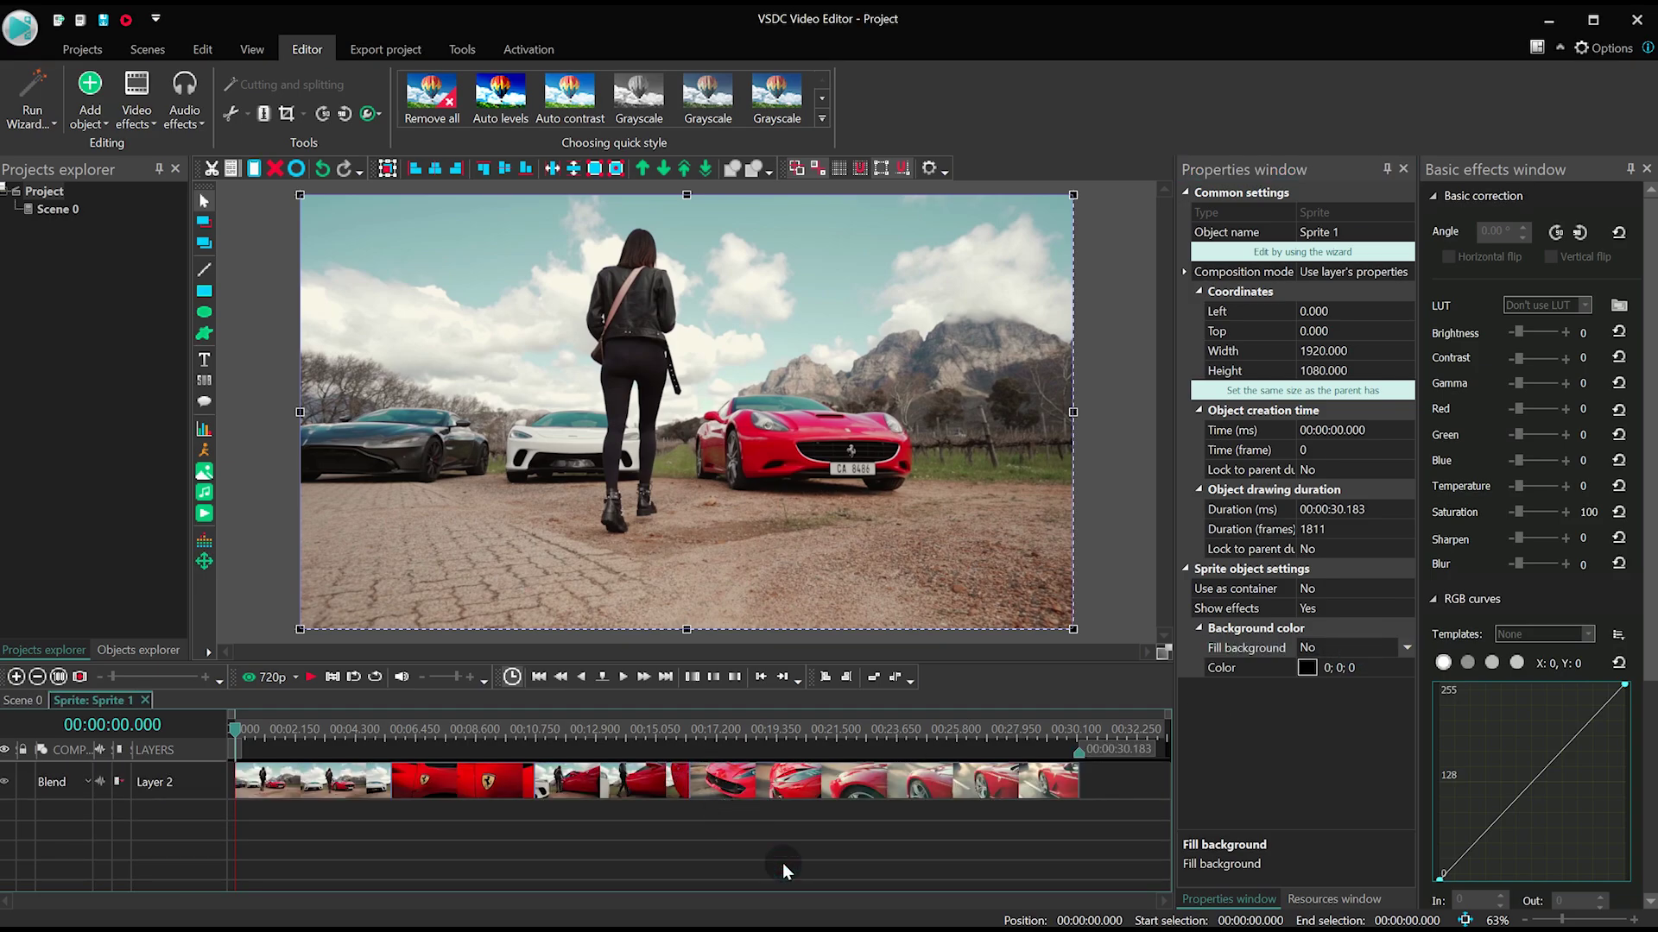
Step: Insert a Hue/Saturation/Value adjustment from Video effects > Adjustments with default position settings
click(136, 125)
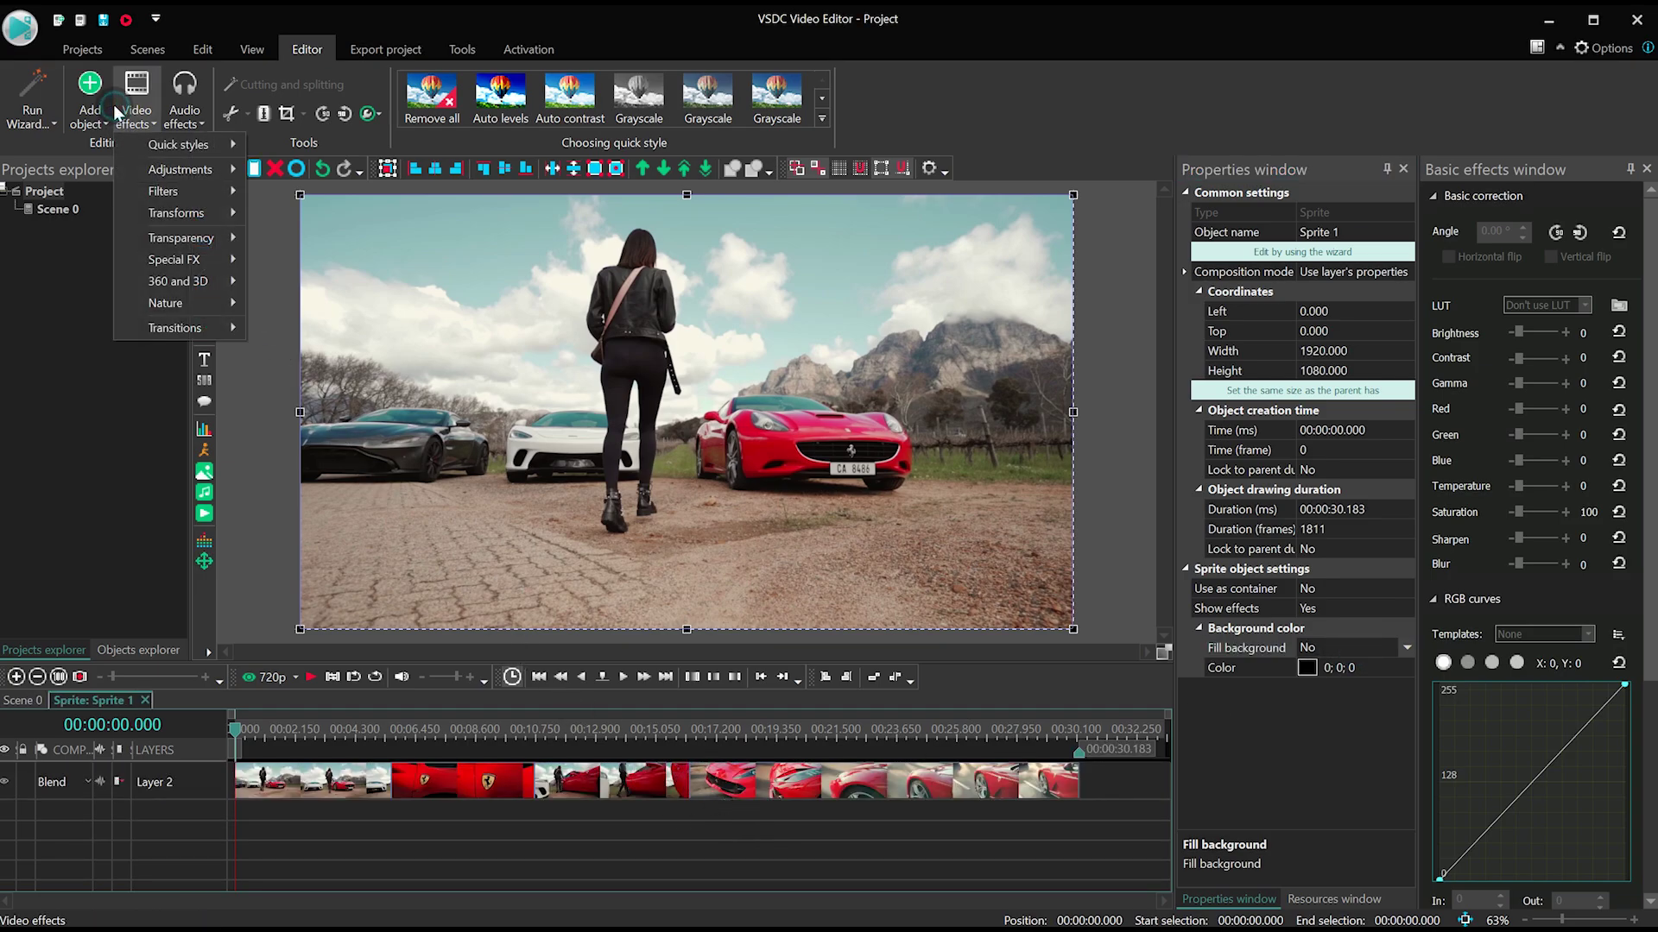
mouse_move(159, 171)
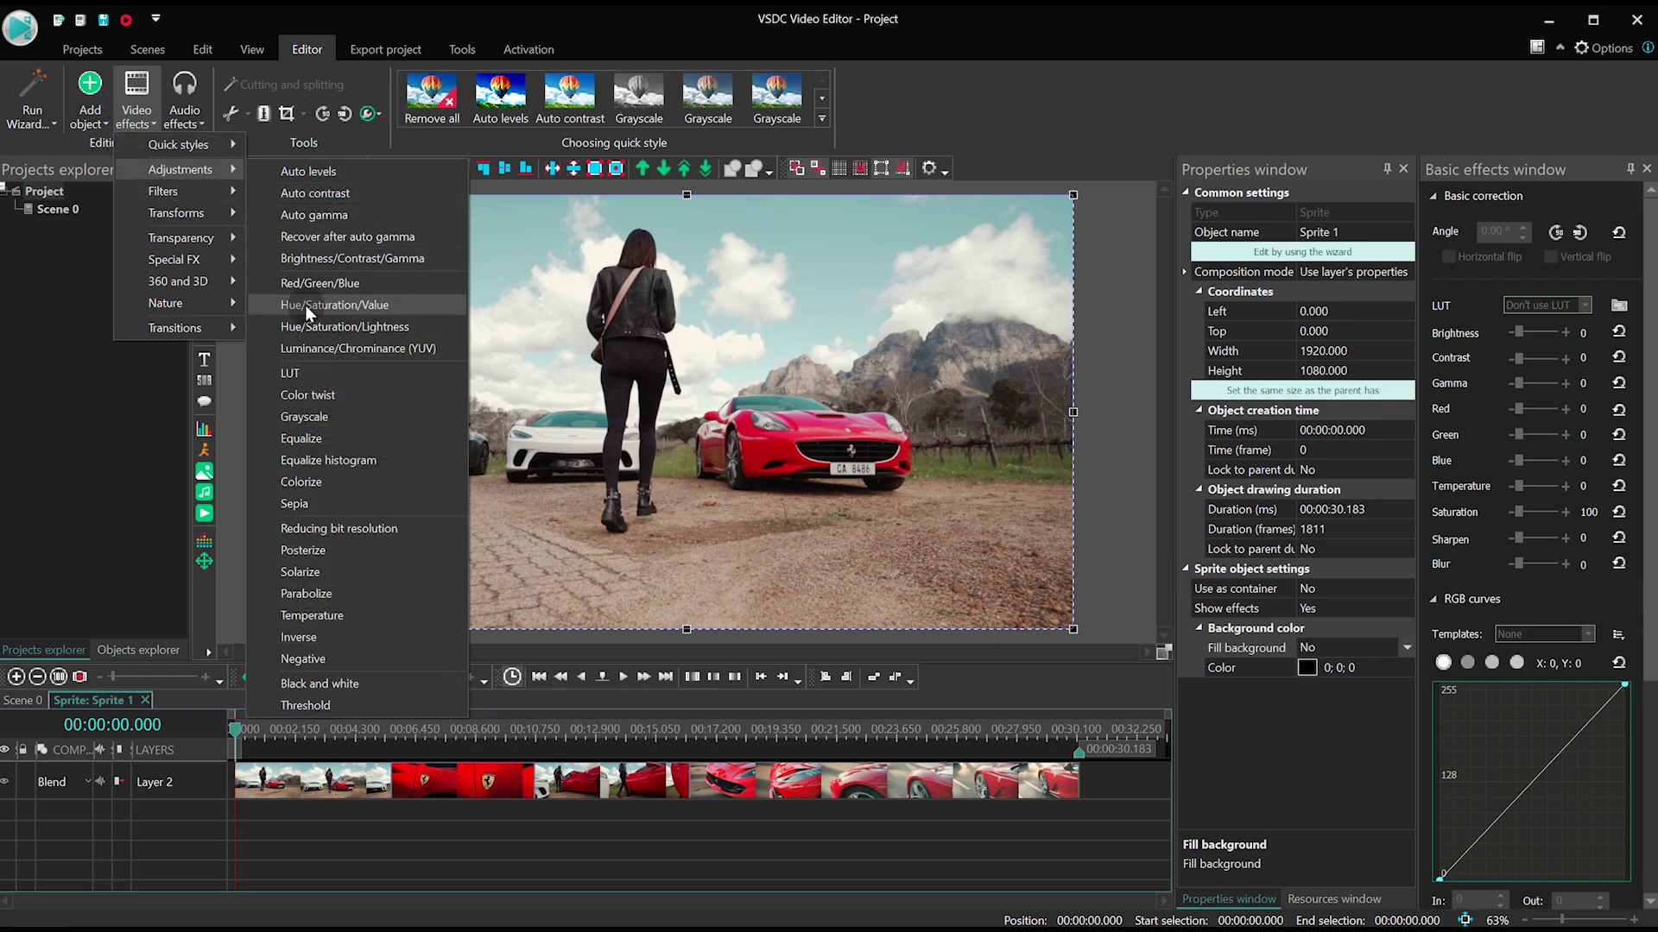
click(406, 304)
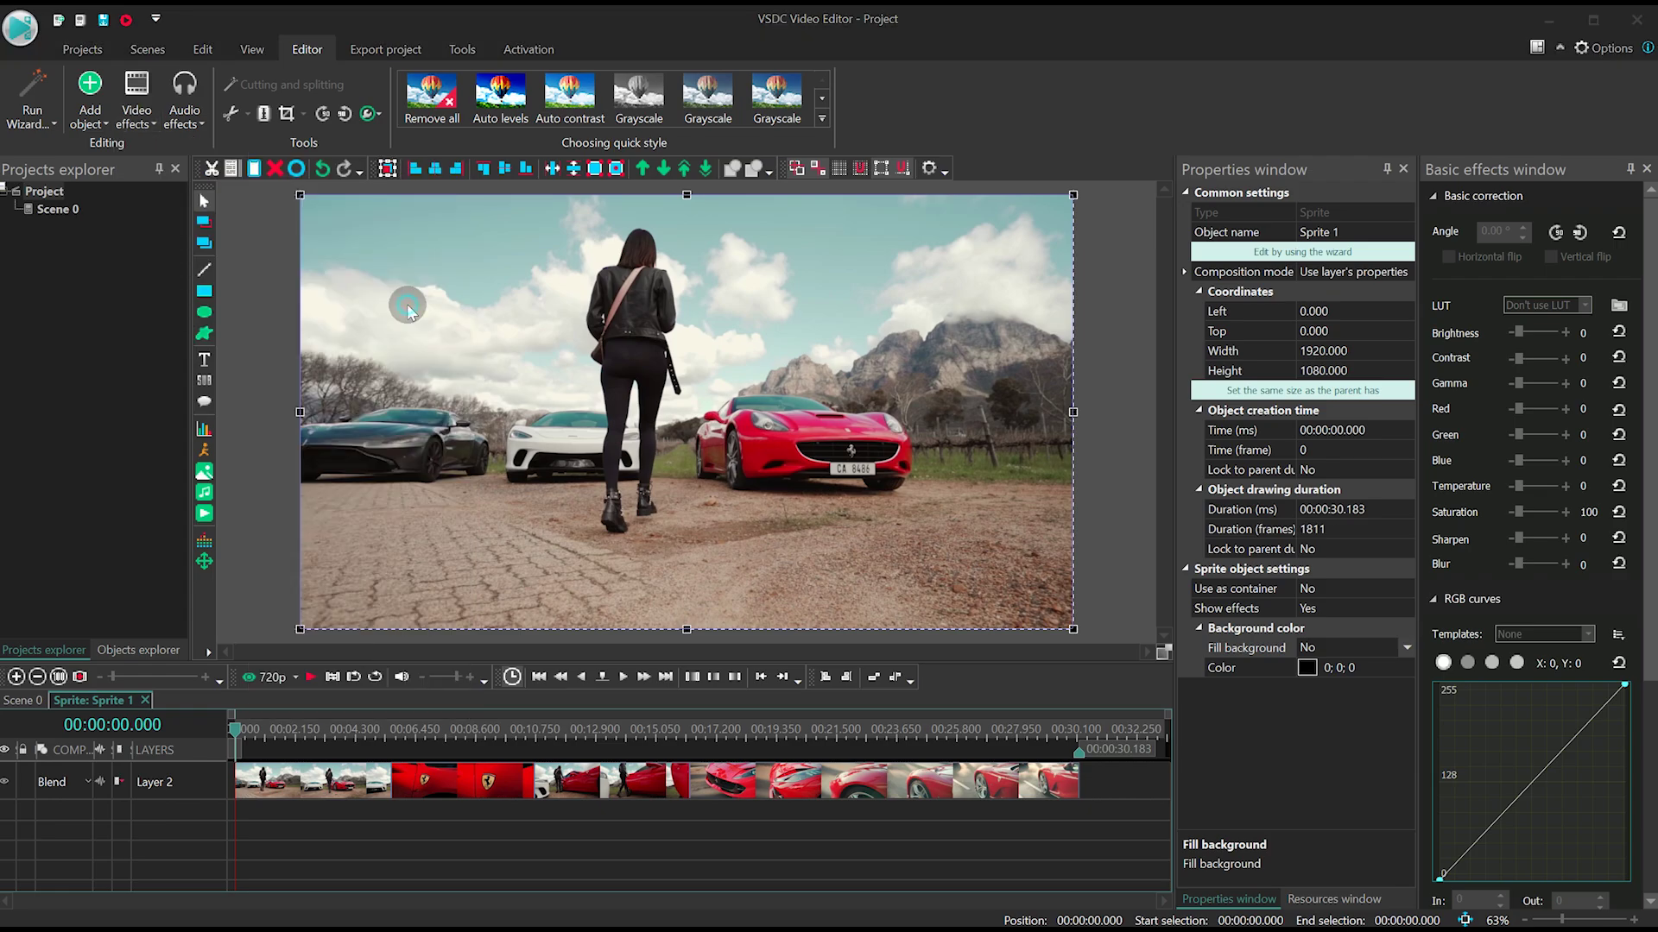
click(1017, 564)
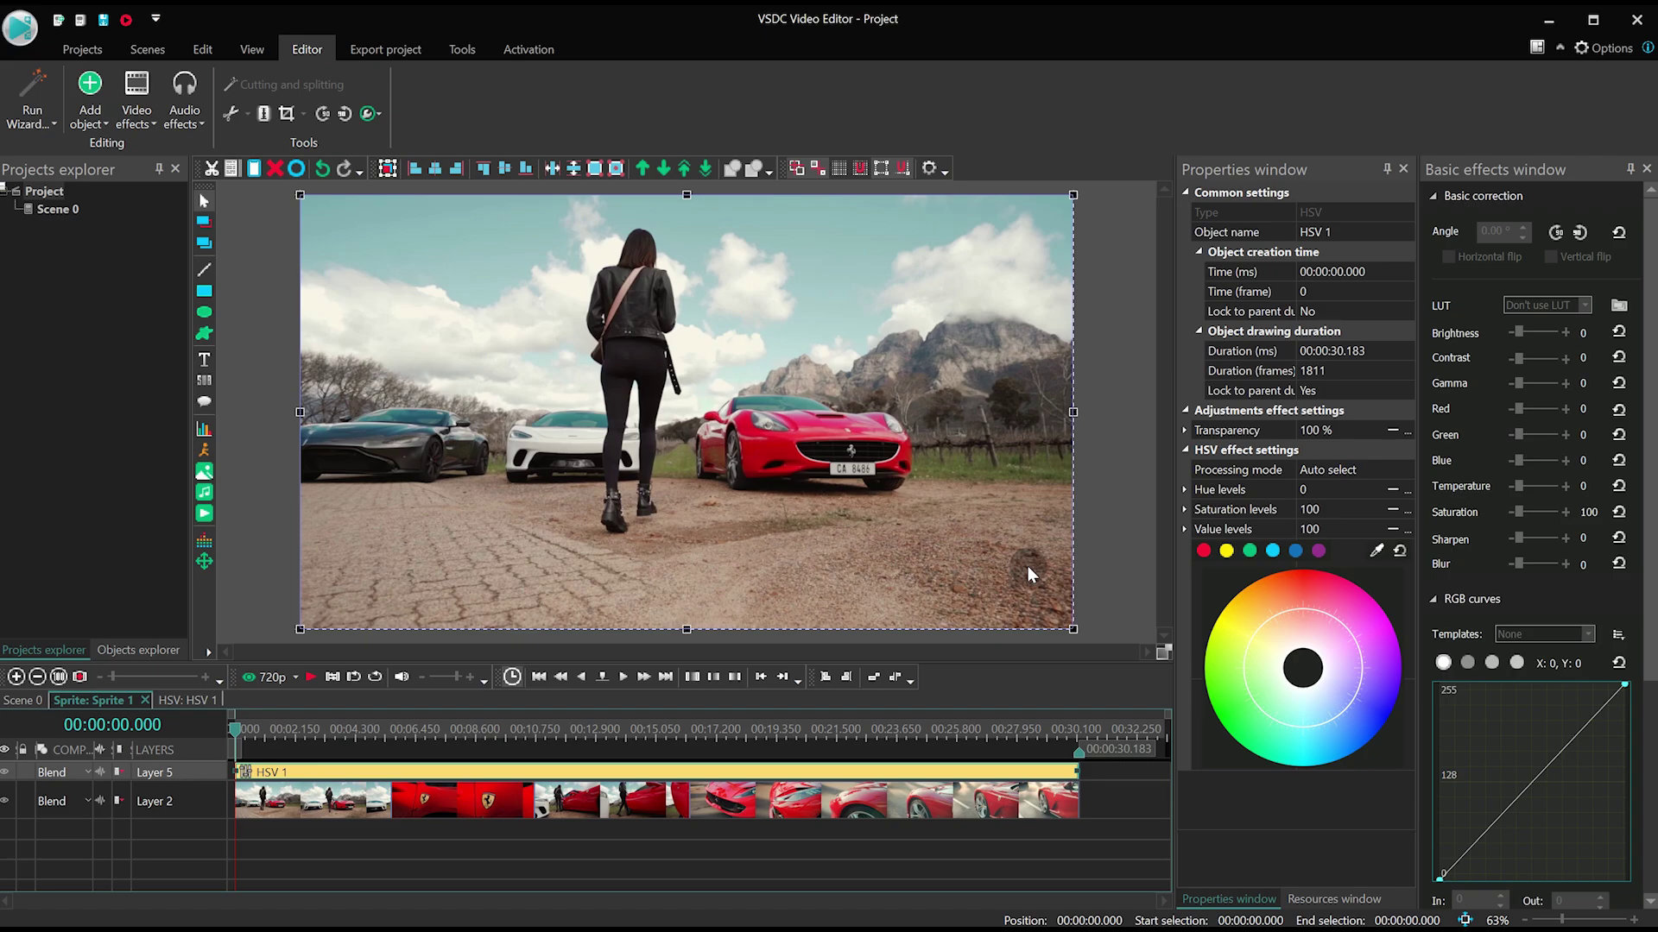
Step: In HSV 1, select red on the colour wheel, desaturate all other hues, and preview playback
click(716, 393)
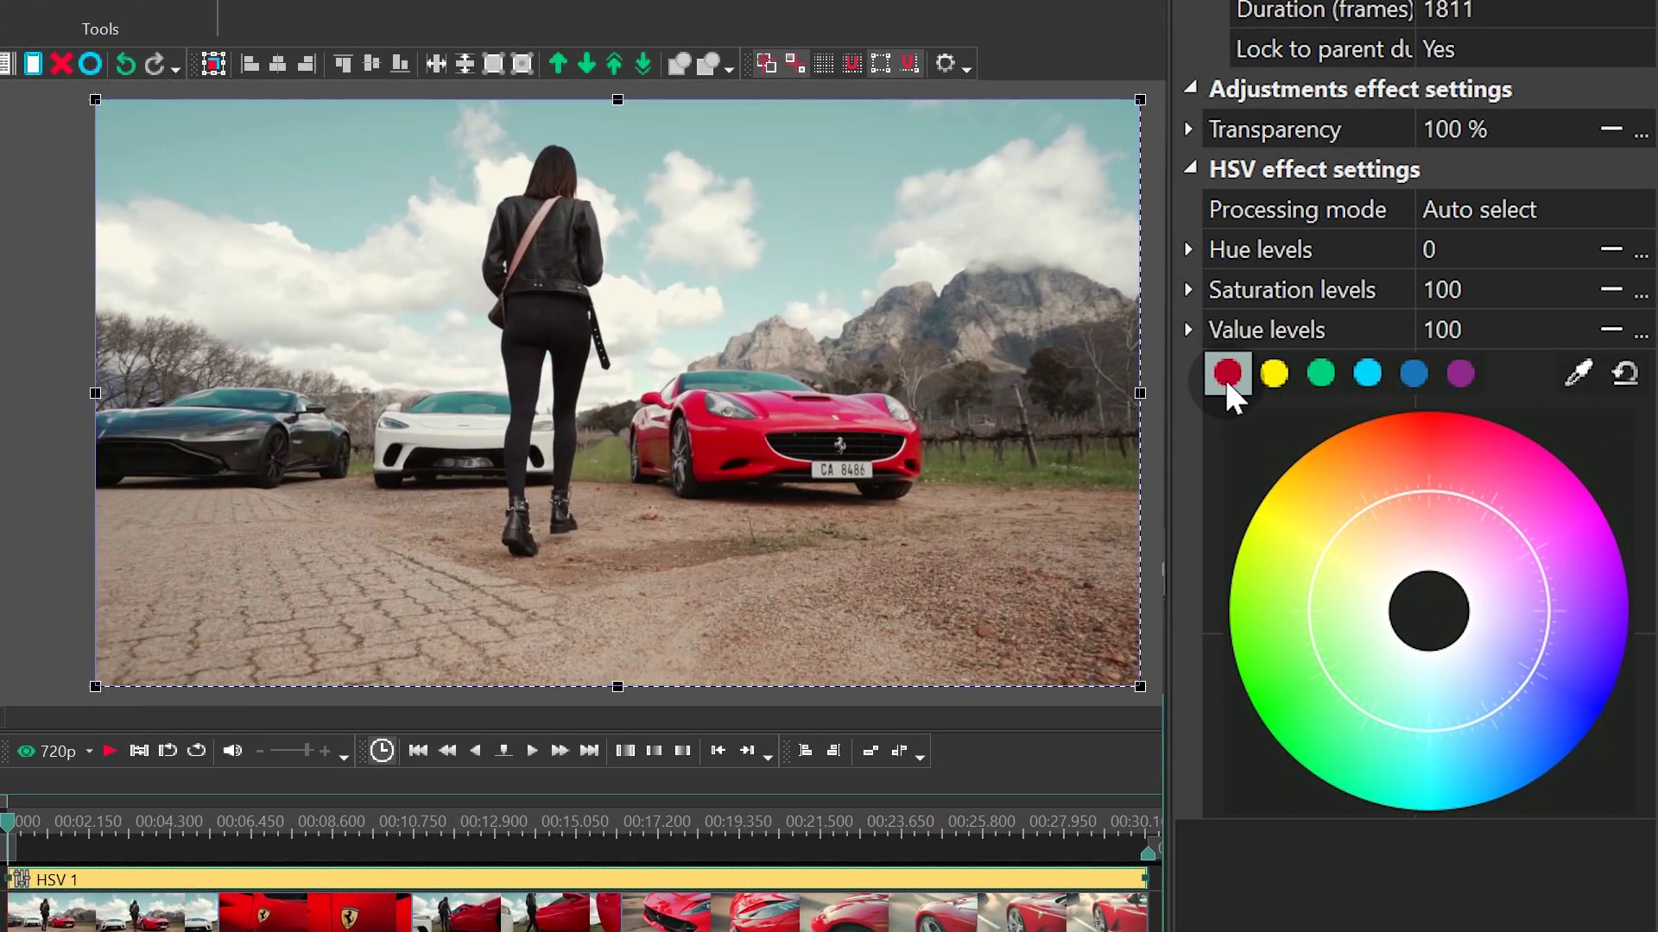
click(1226, 374)
click(1396, 525)
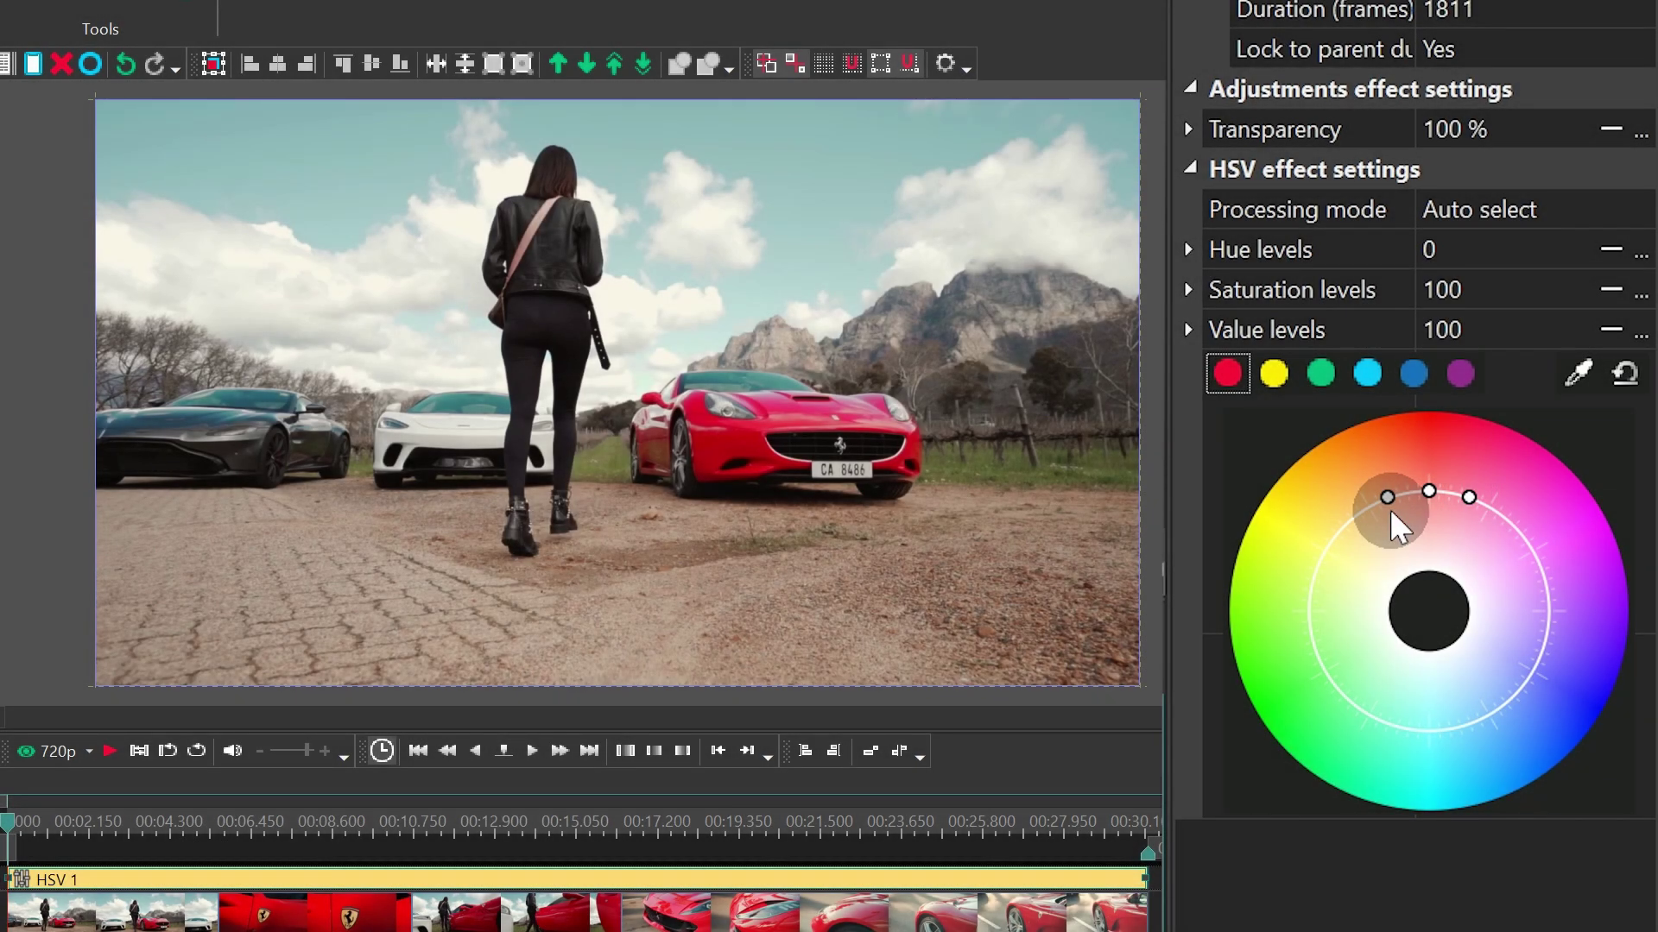
drag(1391, 512, 1427, 618)
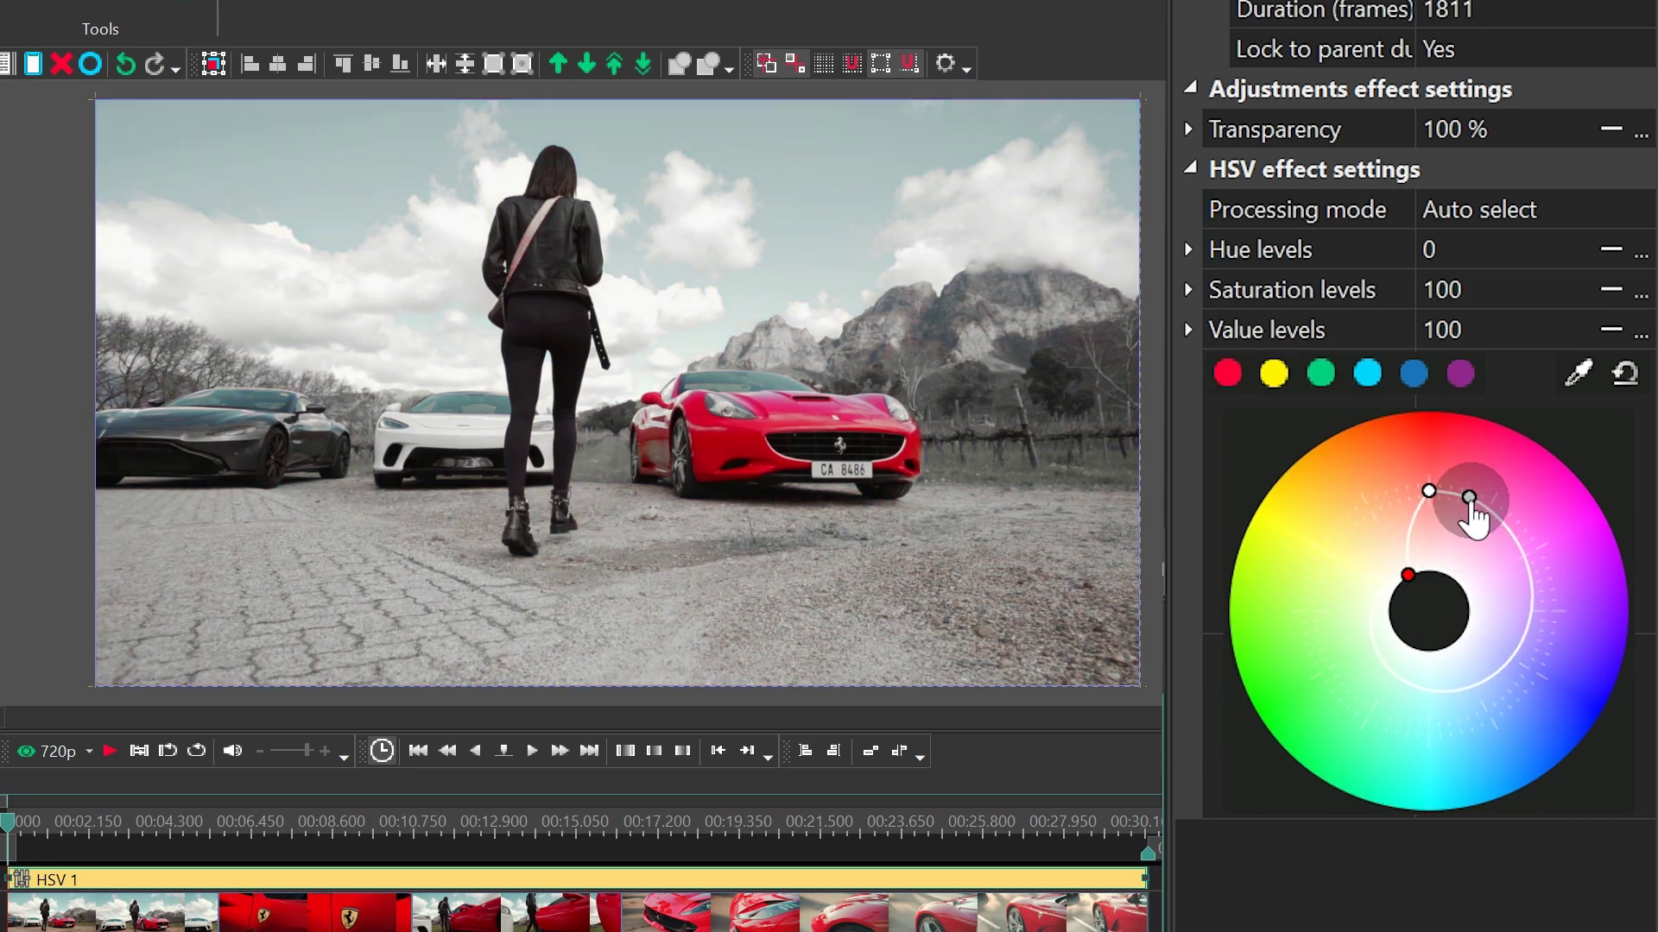
drag(1469, 500, 1463, 609)
key(space)
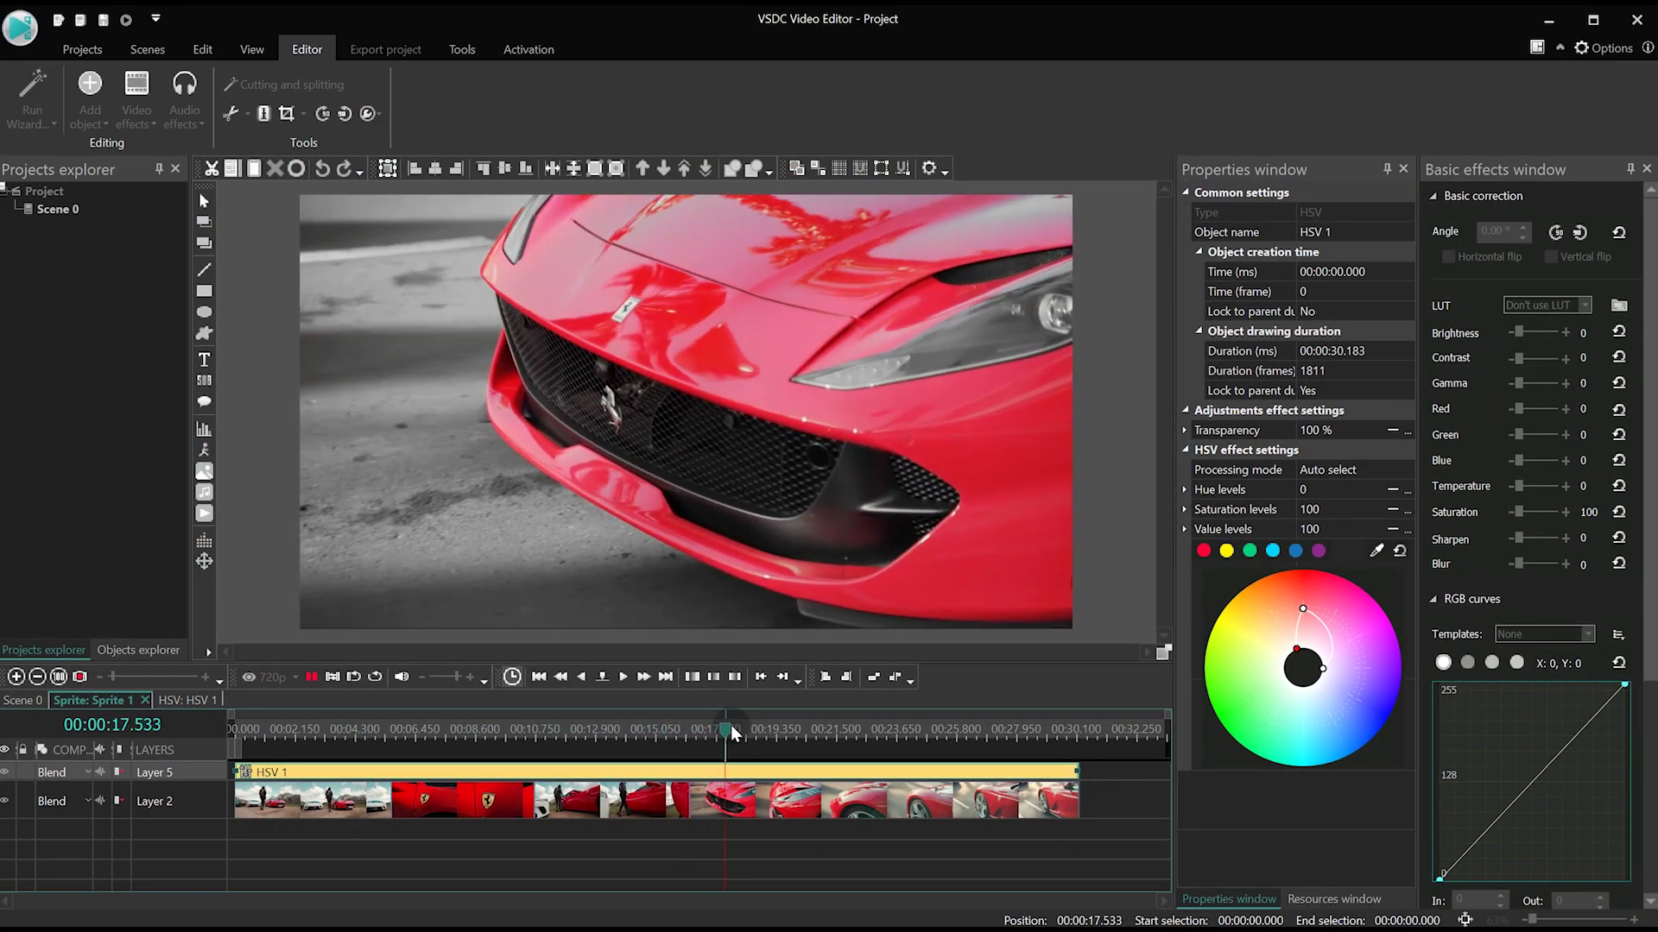
drag(731, 732, 153, 725)
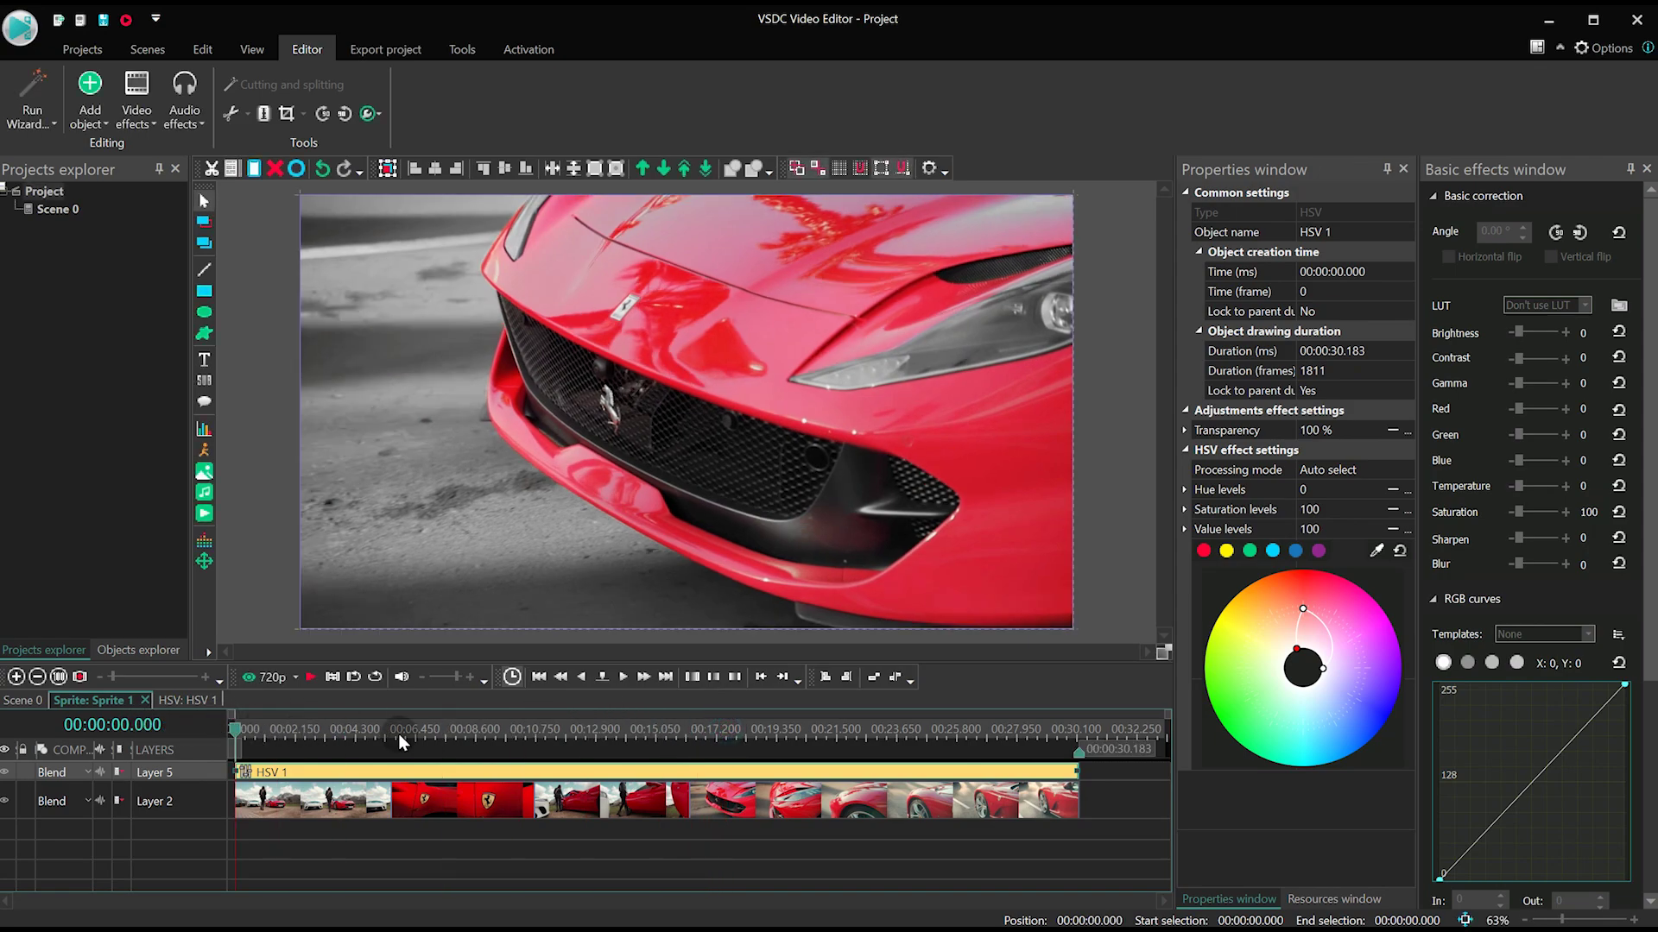
Step: Paste a duplicate of HSV 1 as HSV 2 and reset all its colour values
key(ctrl+v)
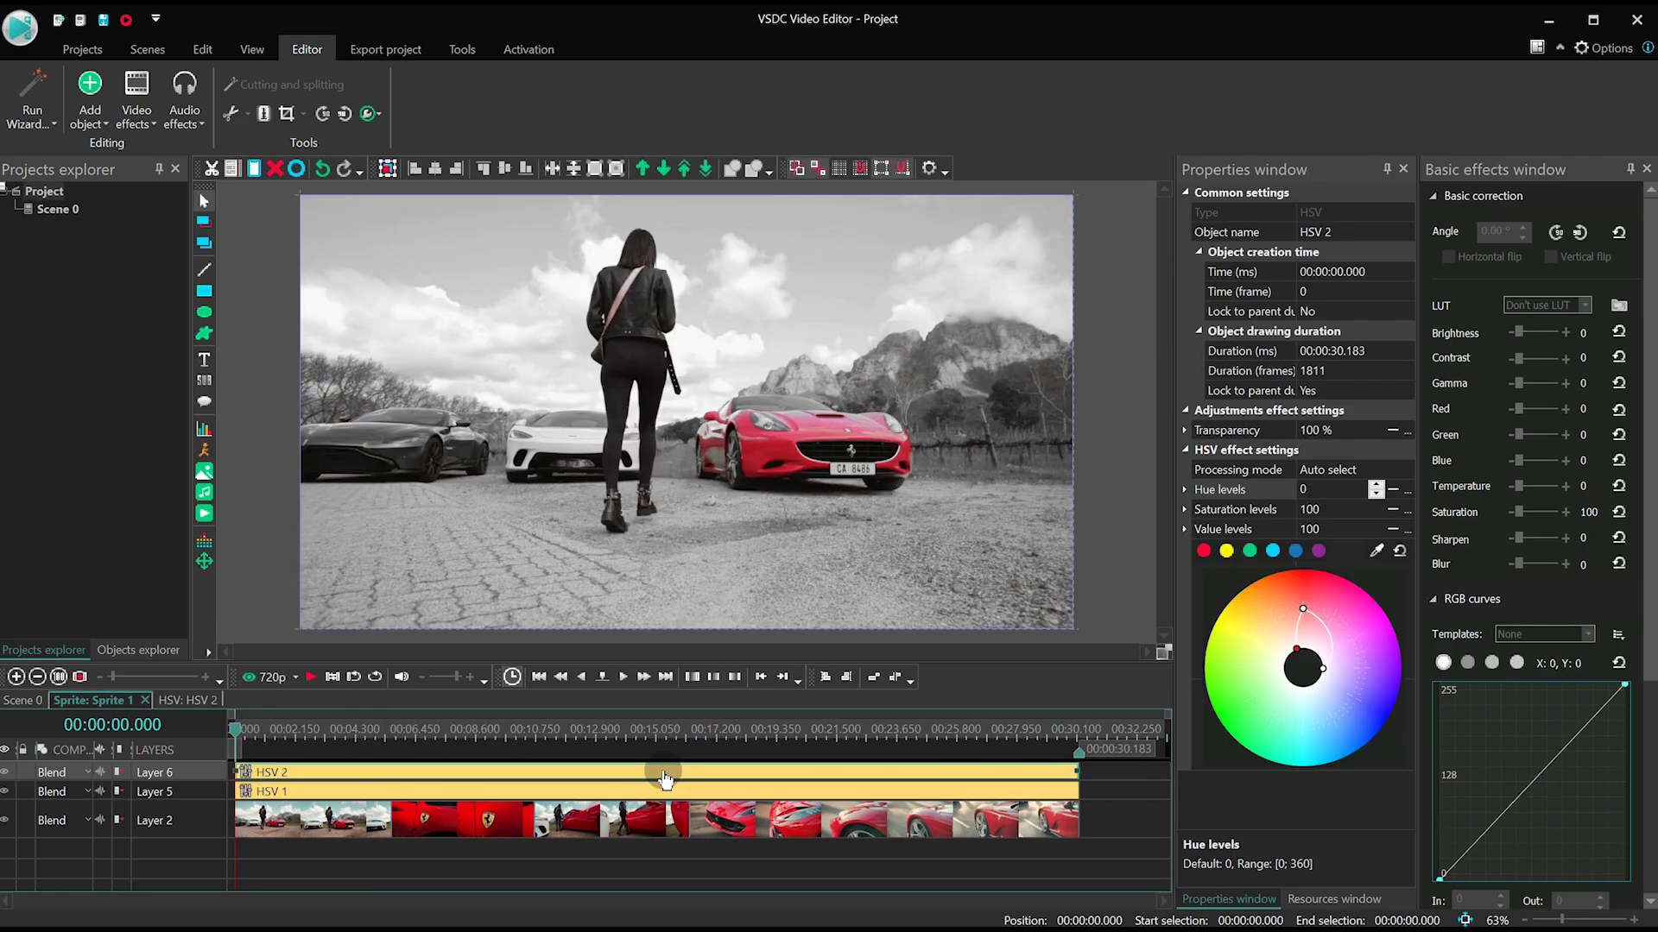
click(630, 732)
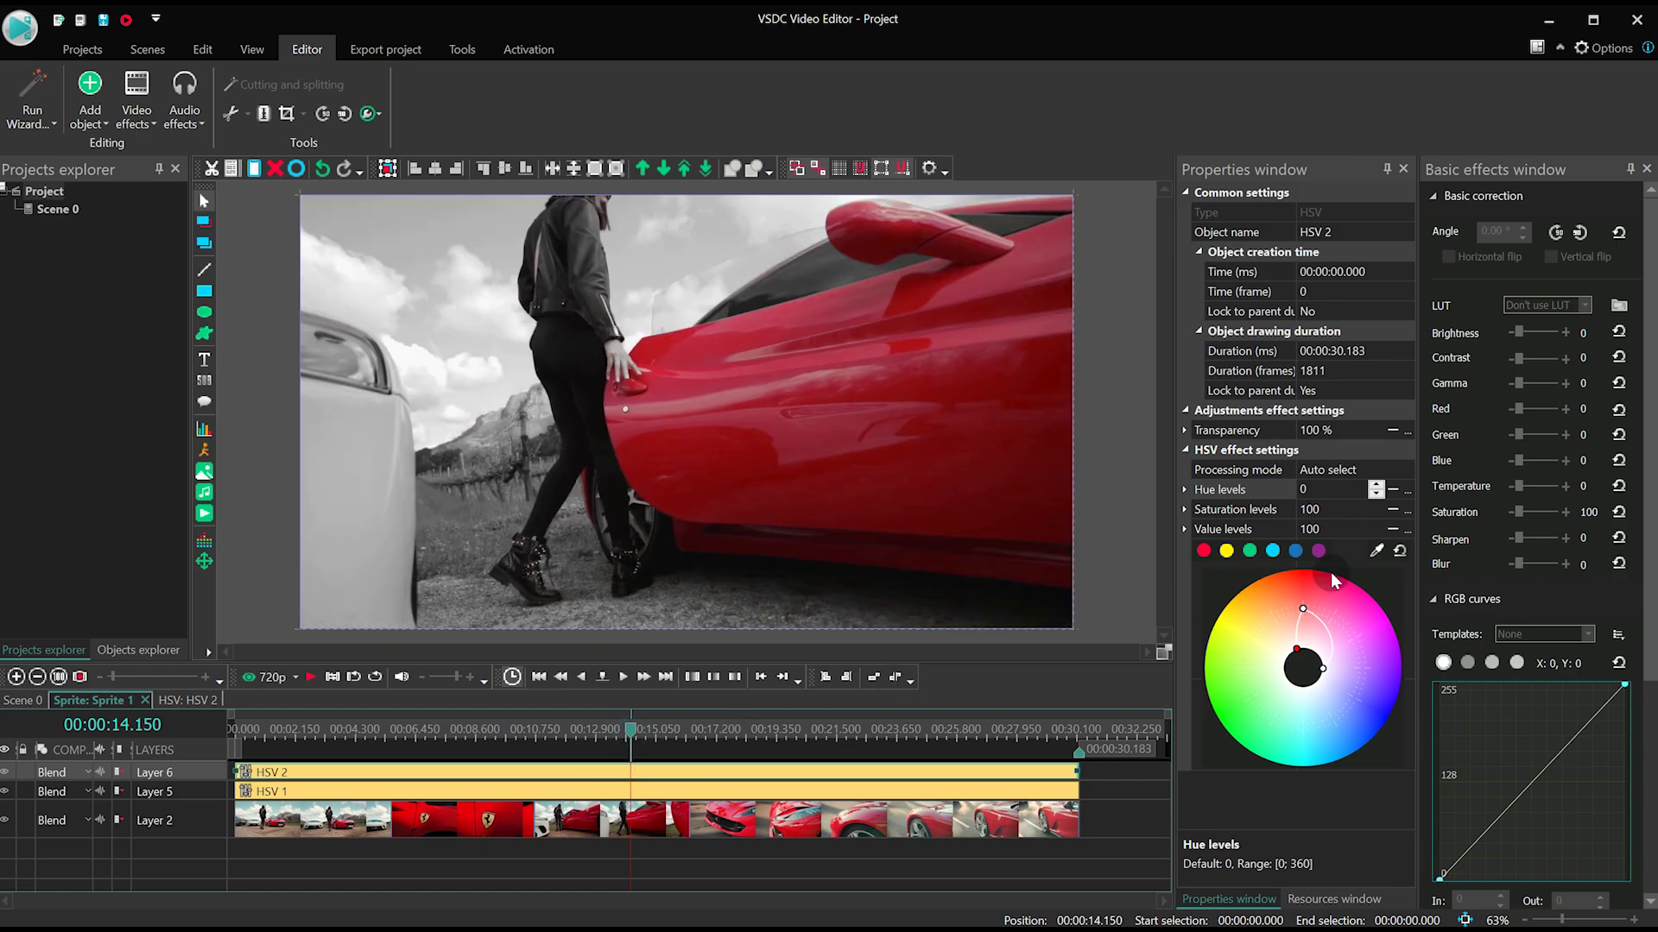
click(1399, 550)
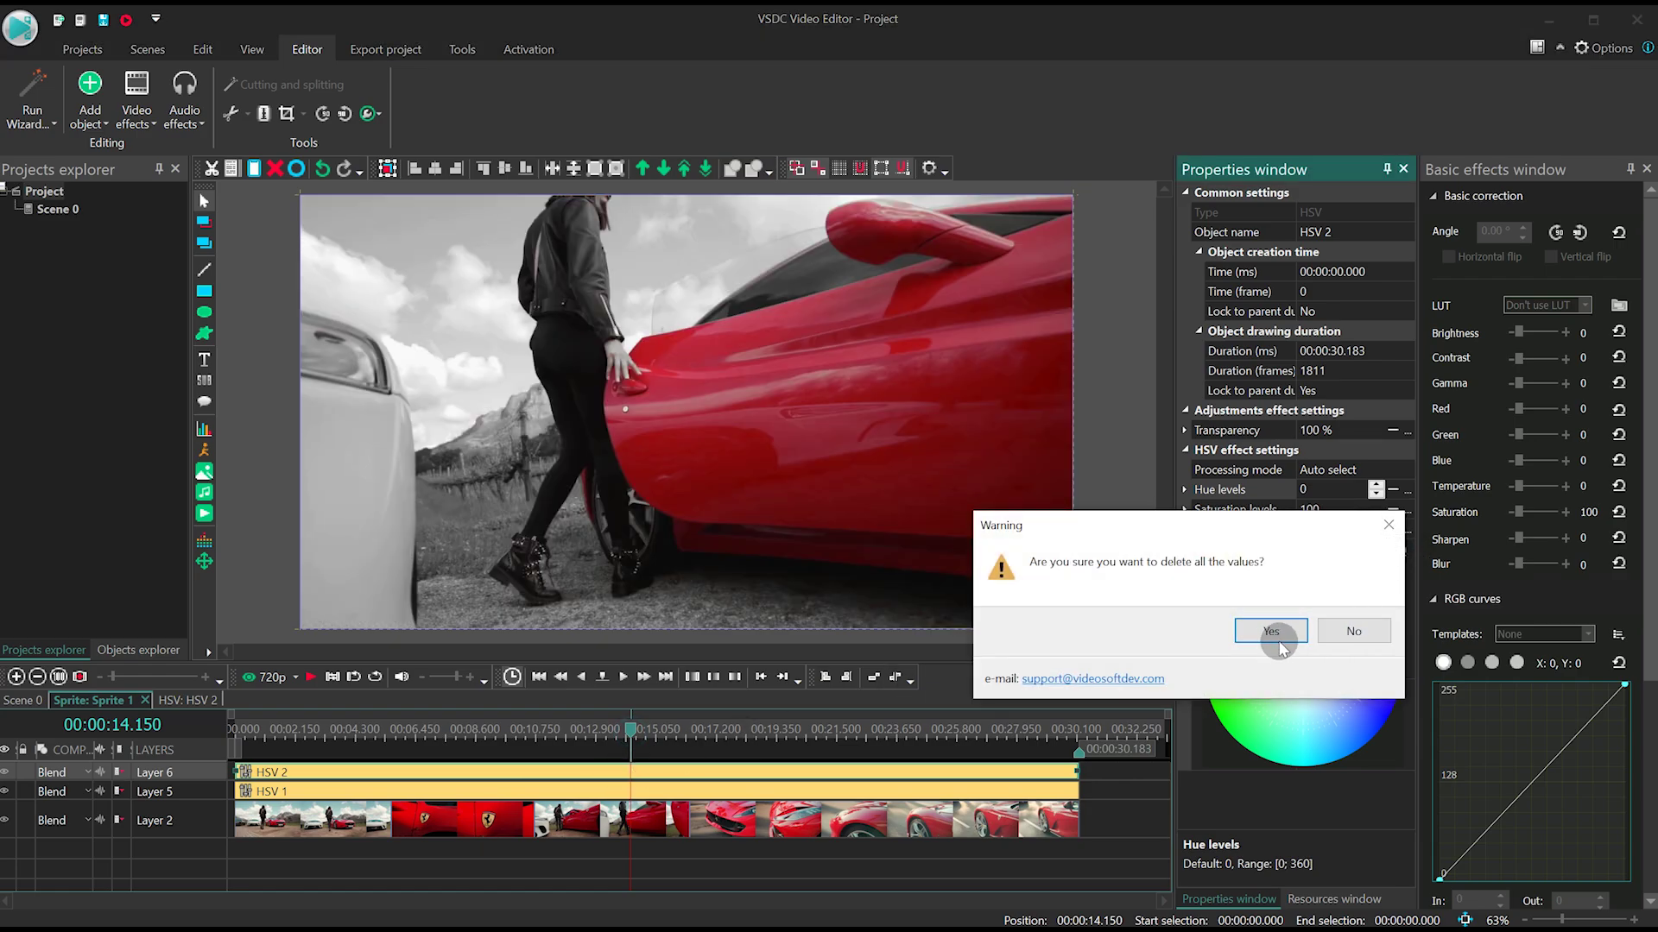
click(1279, 633)
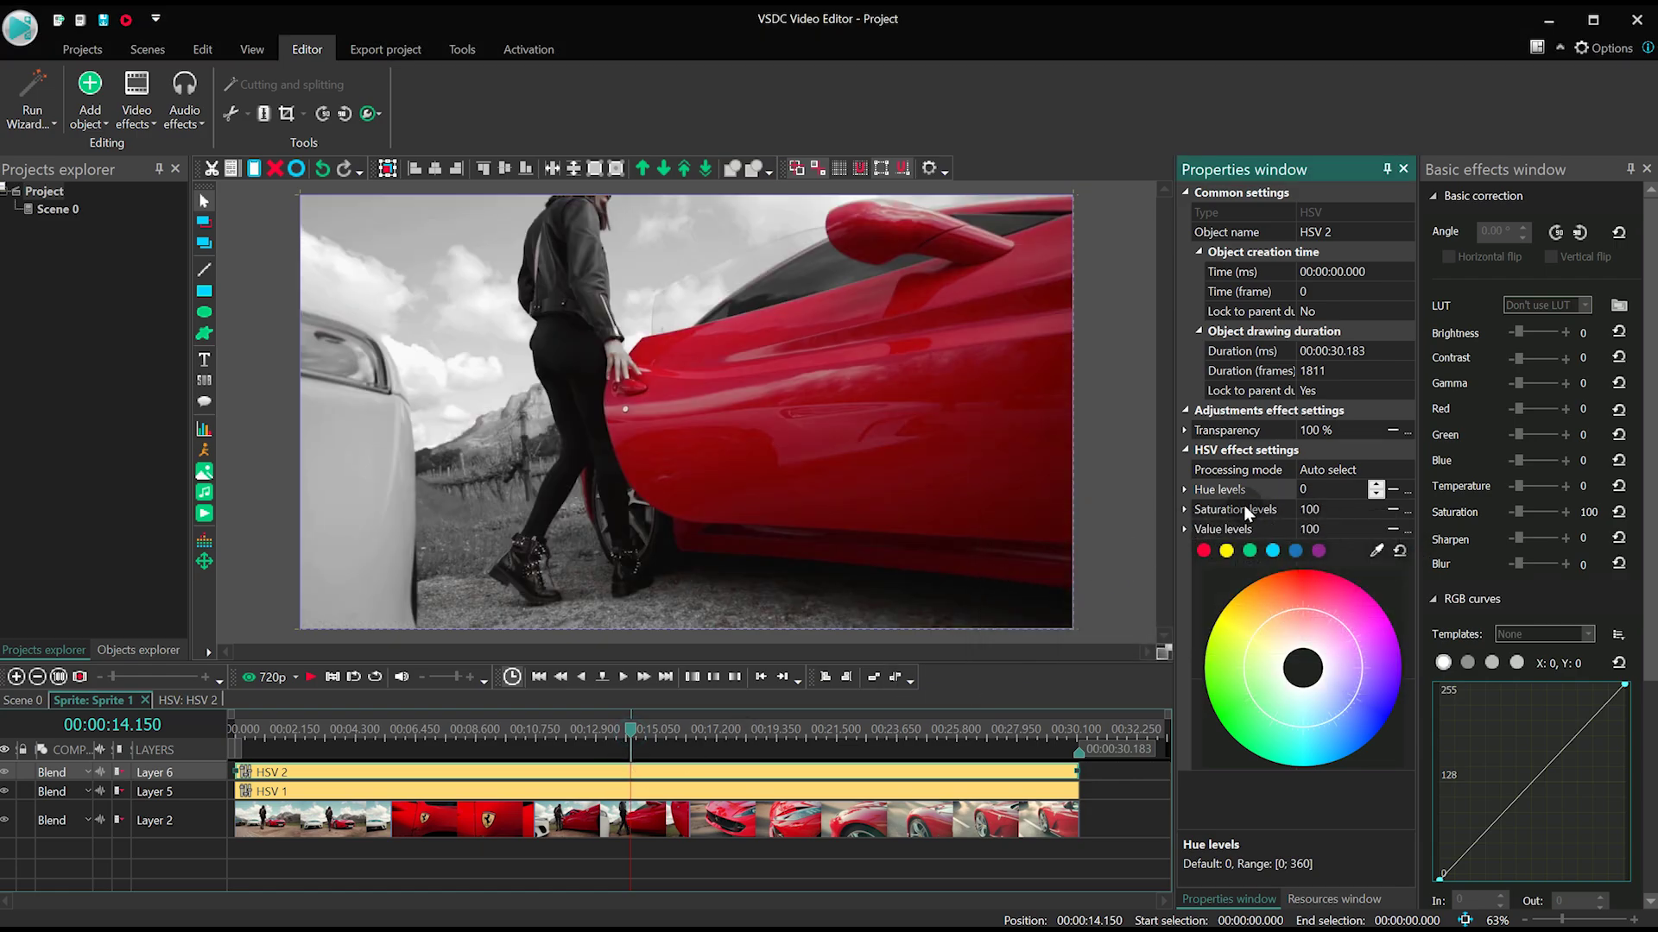
Step: Try HSV 2's Hue levels at 50 and 100, then set it back to 0
click(1346, 491)
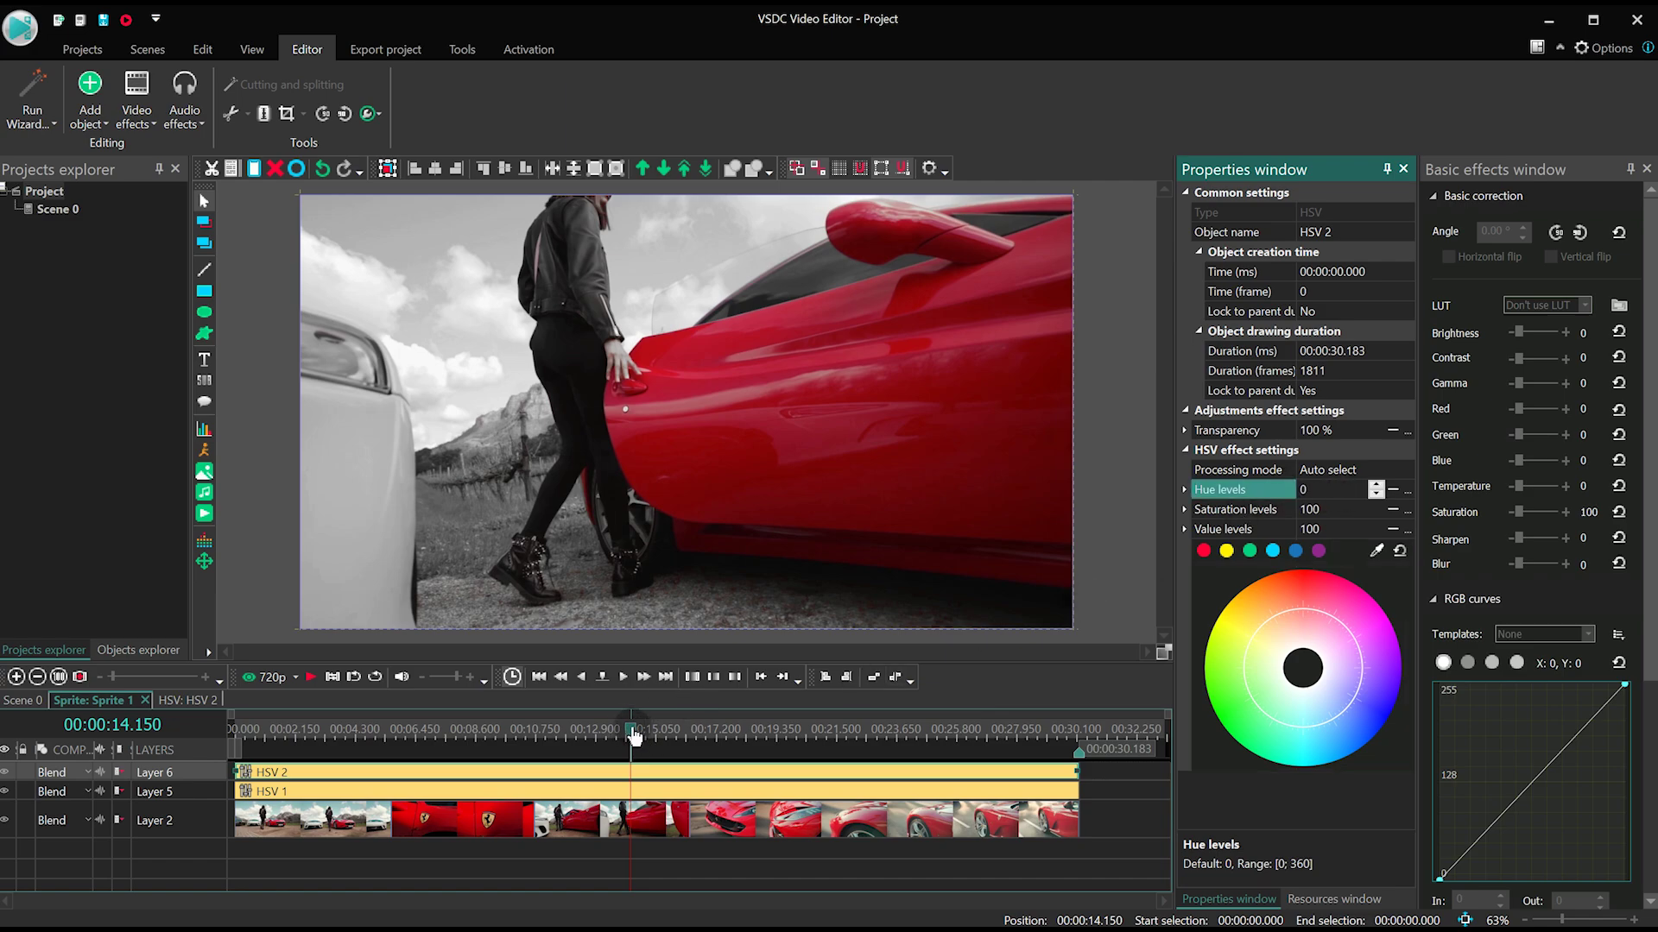
drag(634, 735, 235, 735)
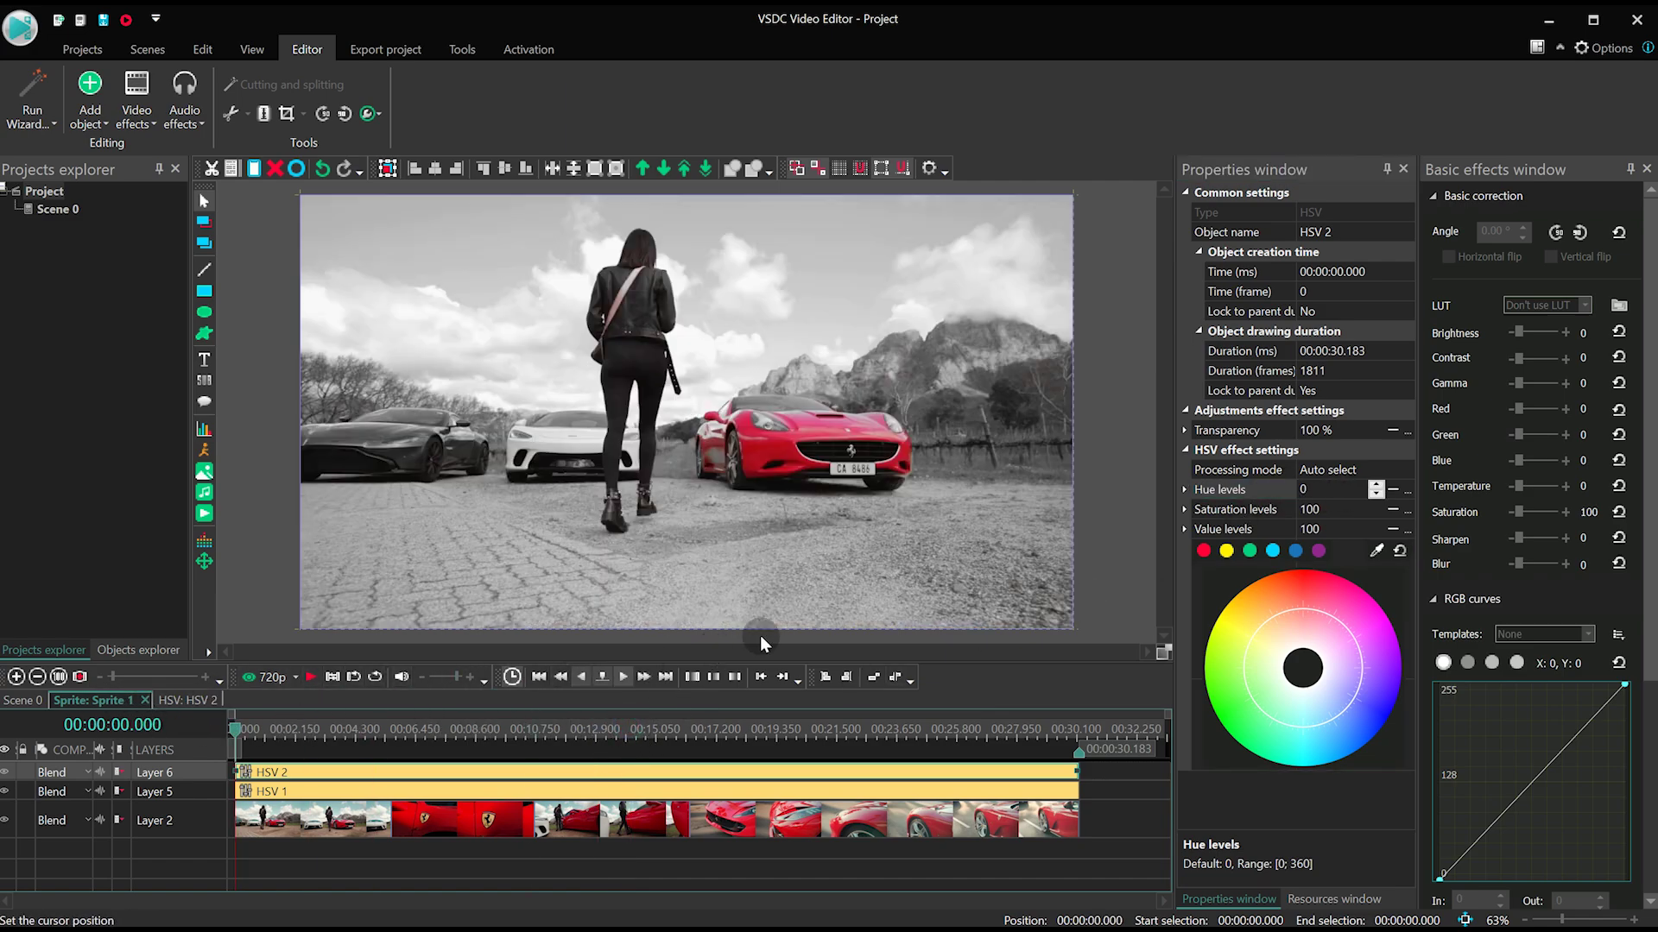
click(1346, 490)
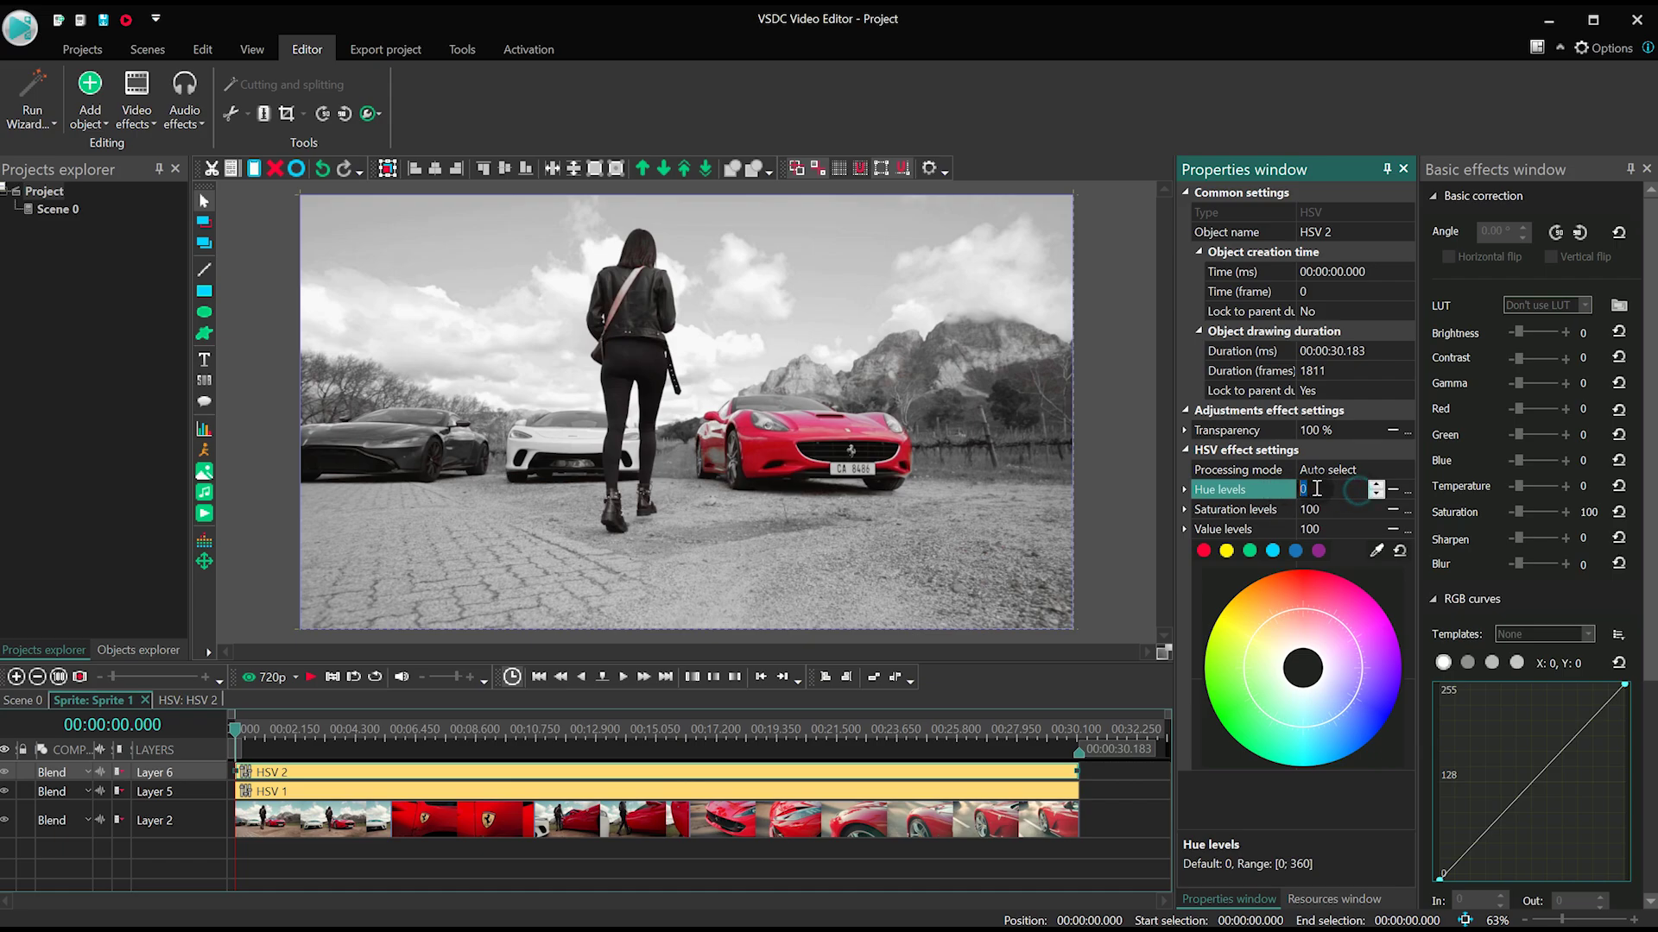
text(50)
key(Return)
text(100)
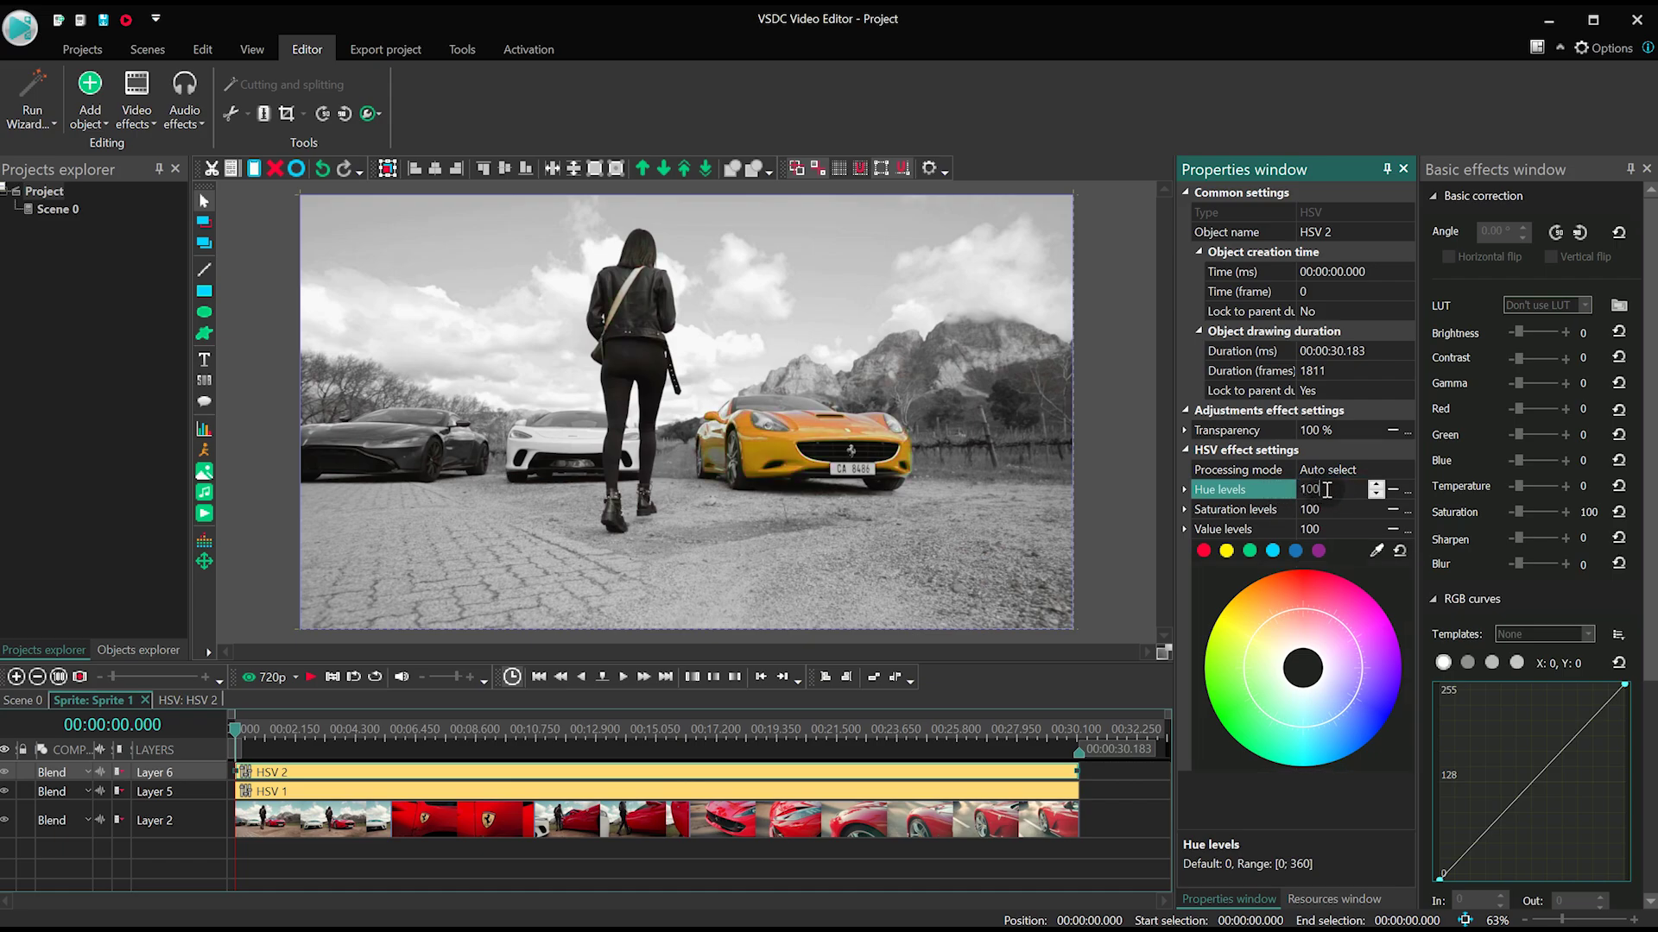
key(Return)
click(1340, 489)
text(0)
key(Return)
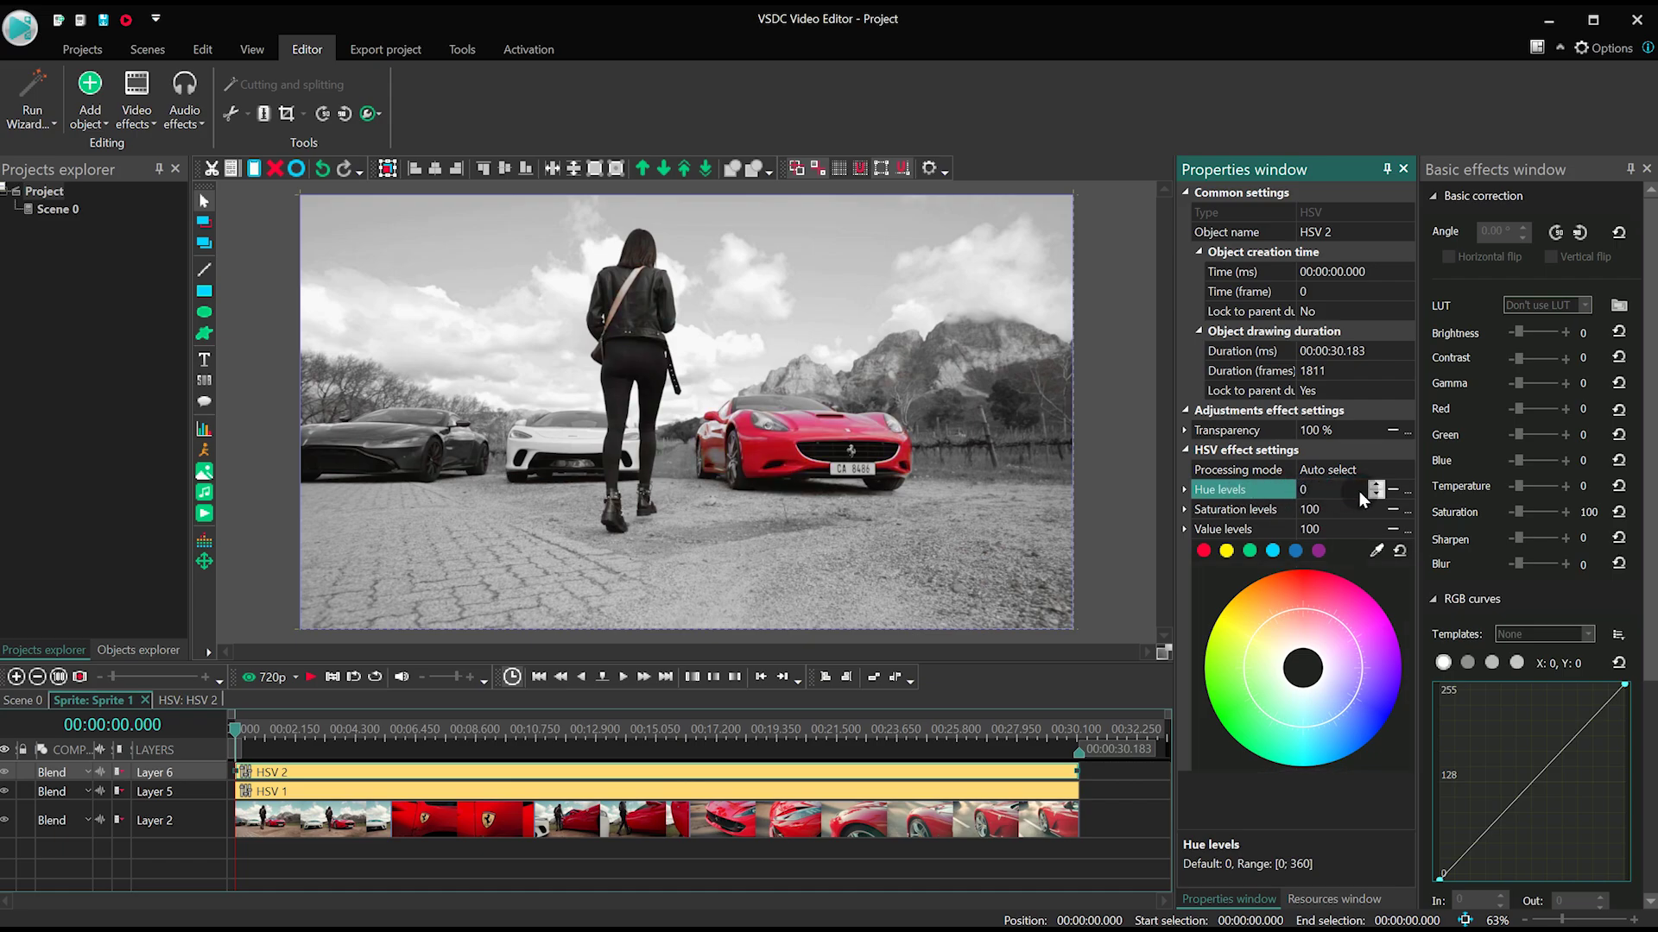
Step: Apply the ZigZag 4 template to HSV 2's Hue levels at 8 Hz frequency, then play the preview
click(1408, 489)
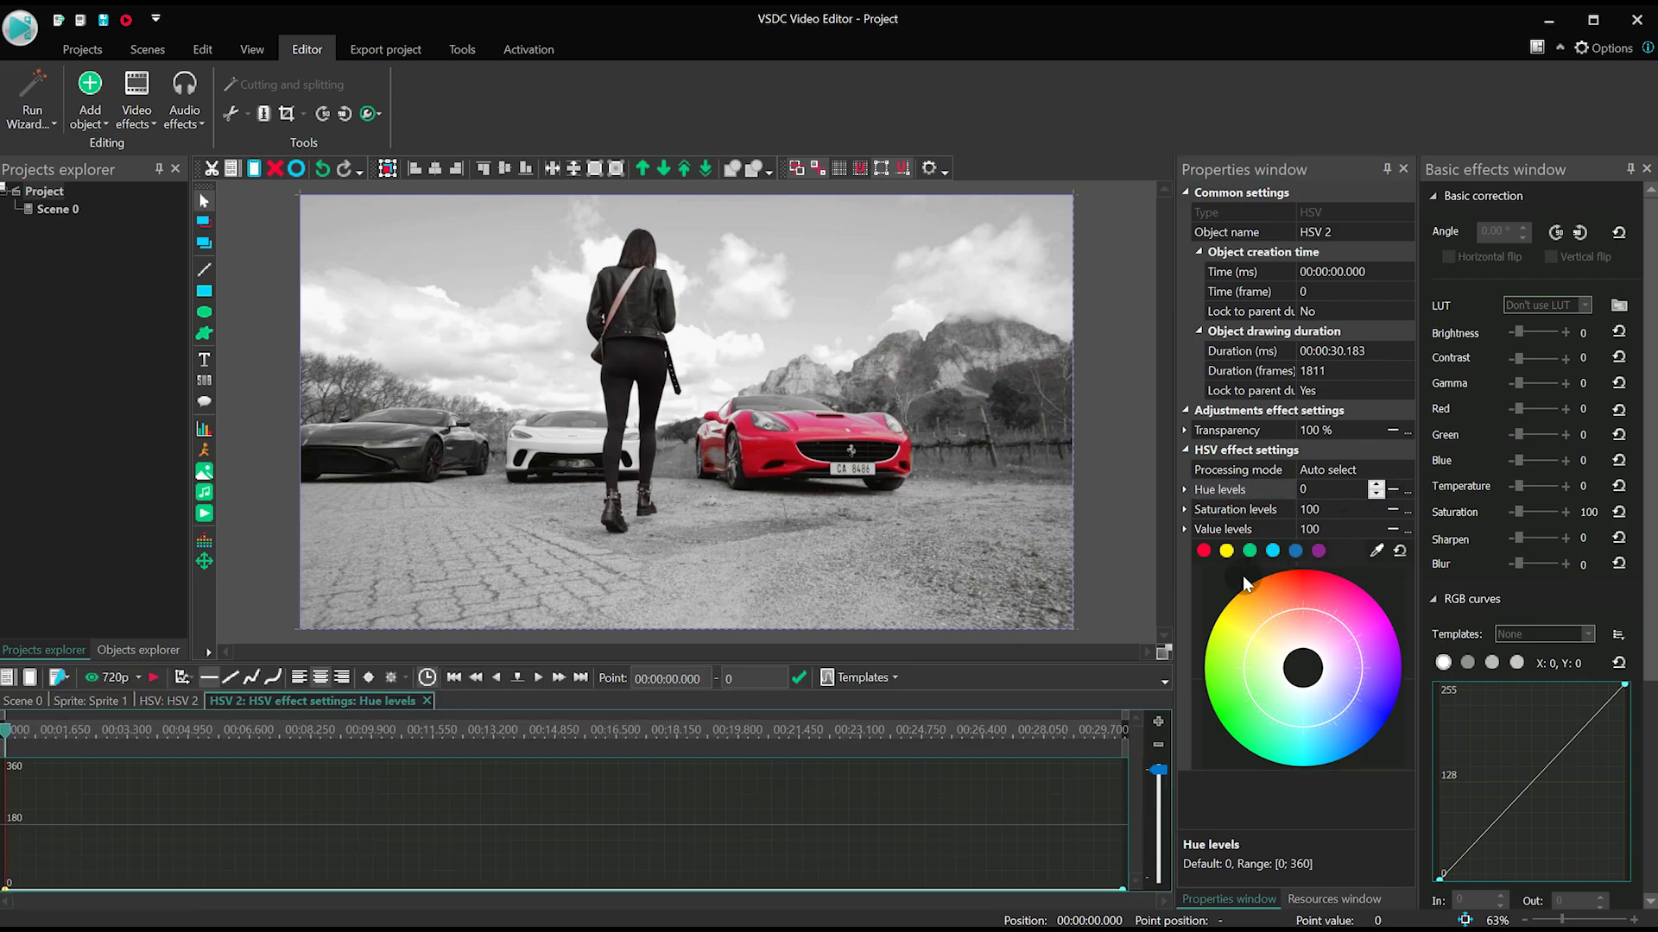
click(857, 678)
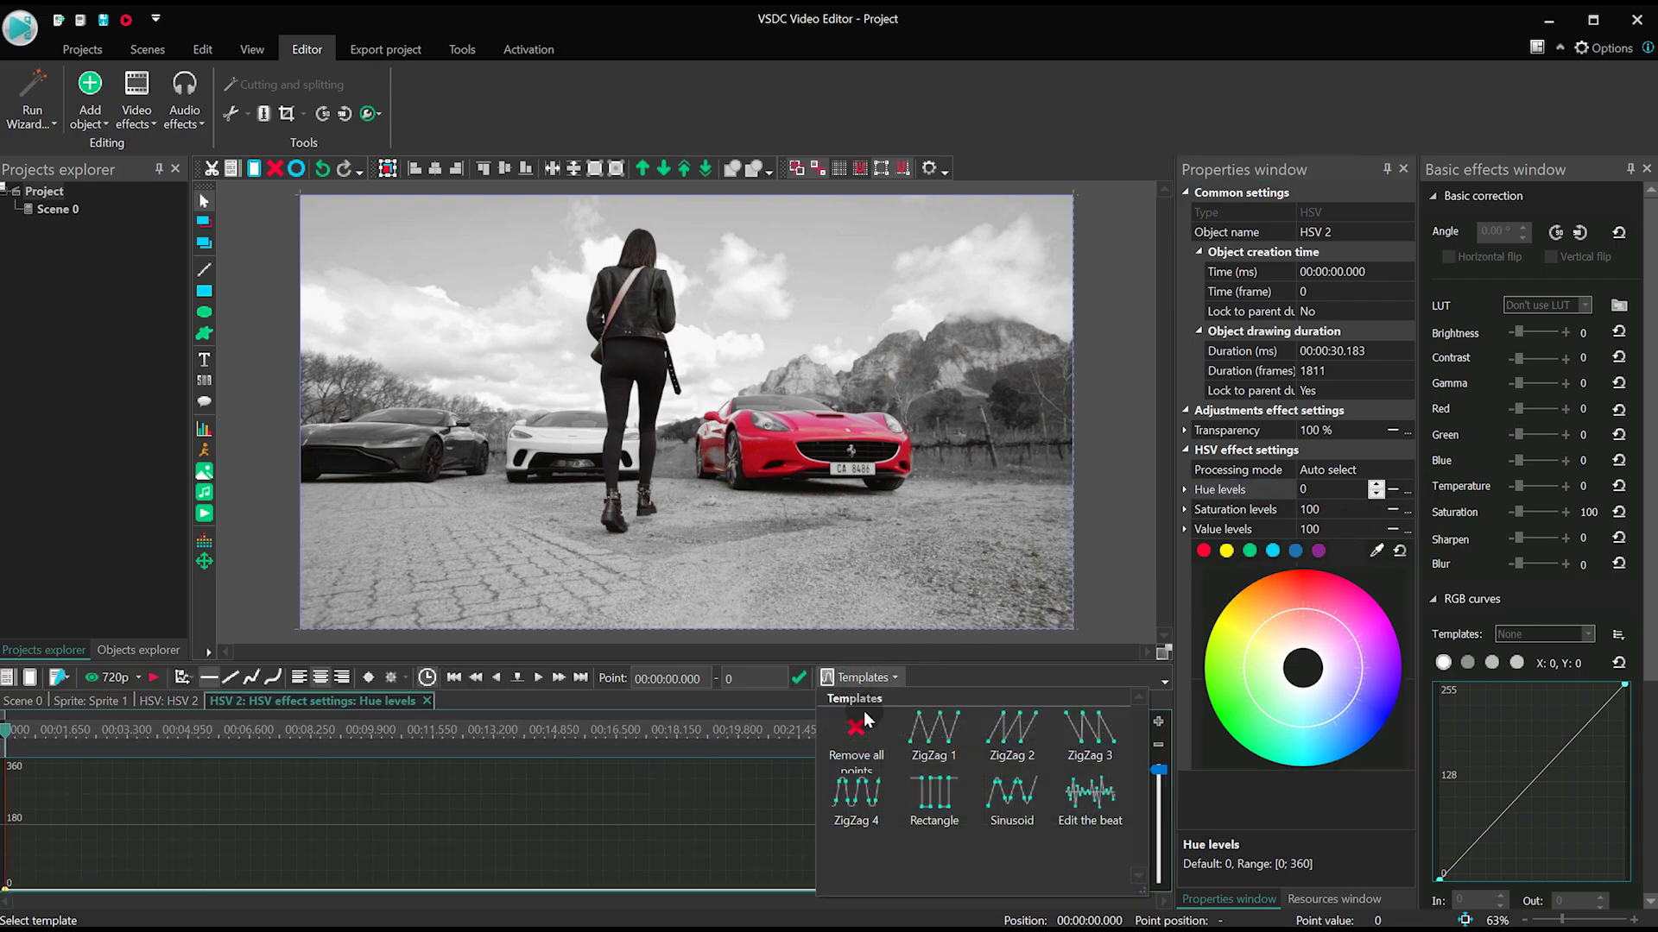
click(866, 786)
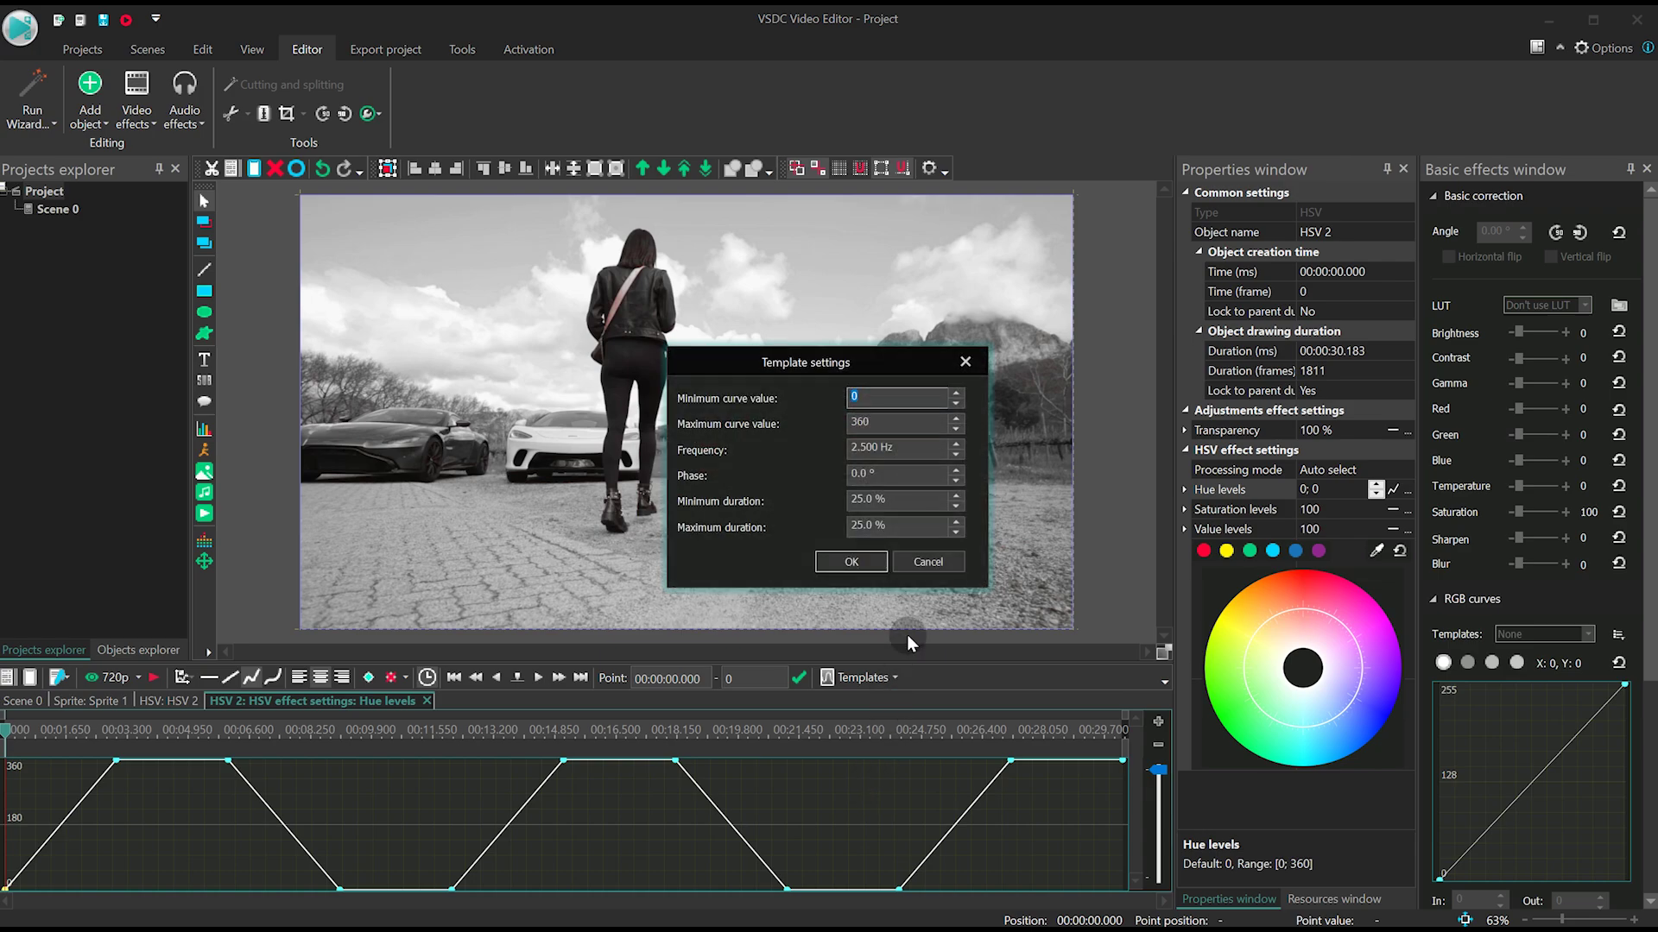
drag(832, 367, 1290, 355)
click(1357, 439)
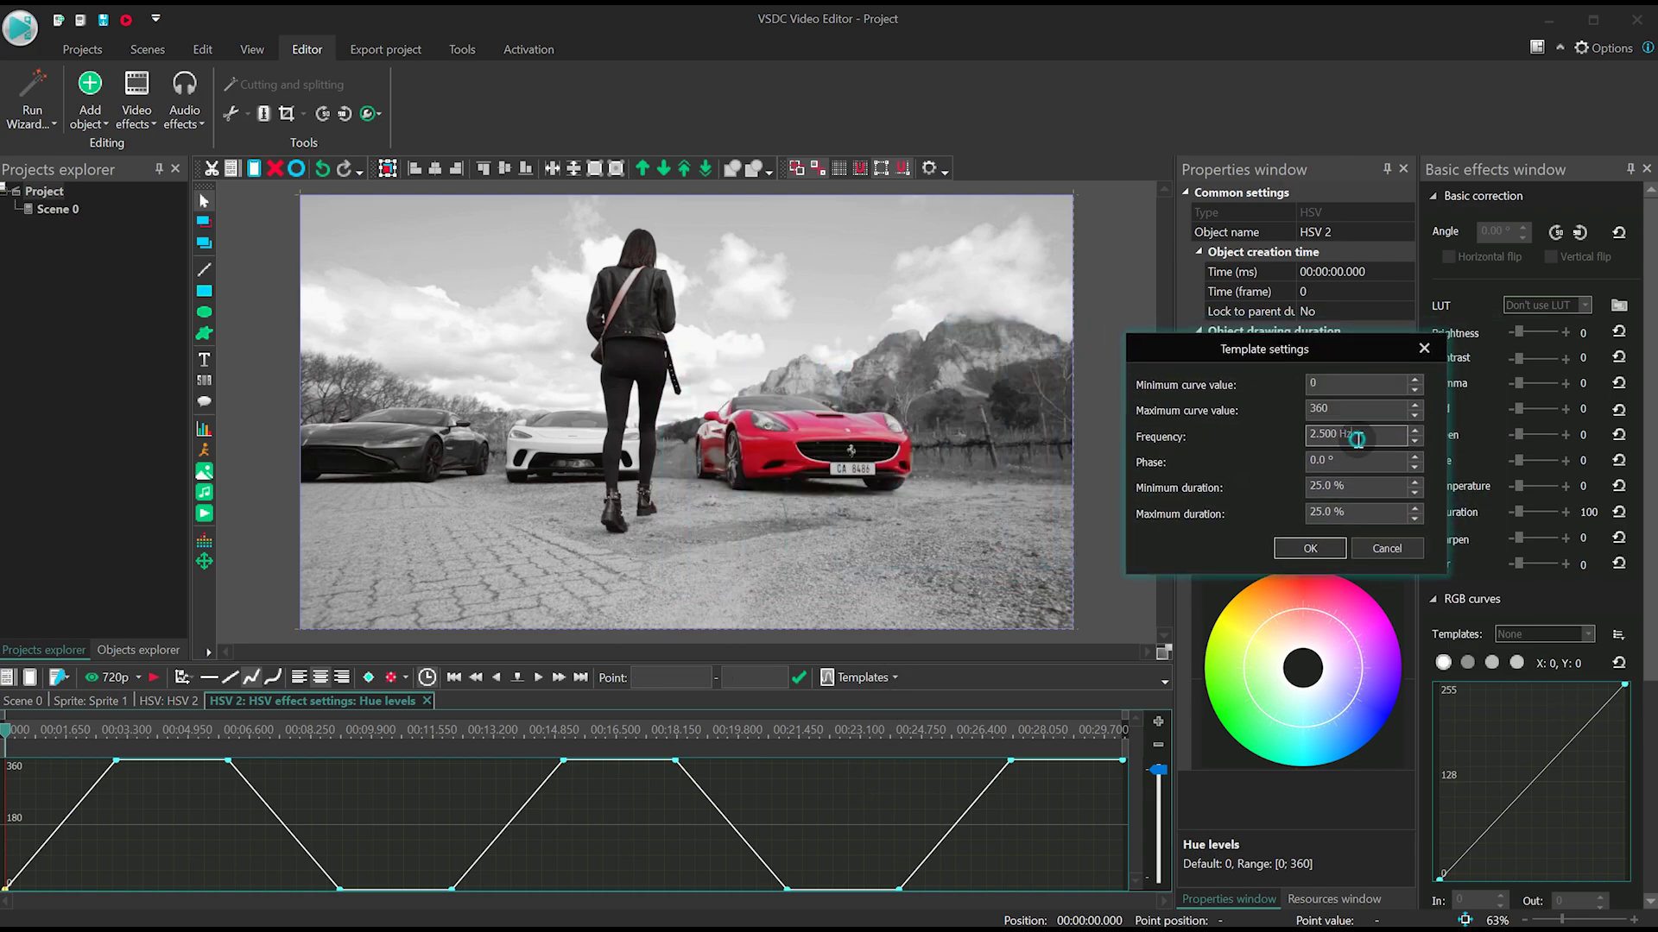
scroll(1357, 439, up, 11)
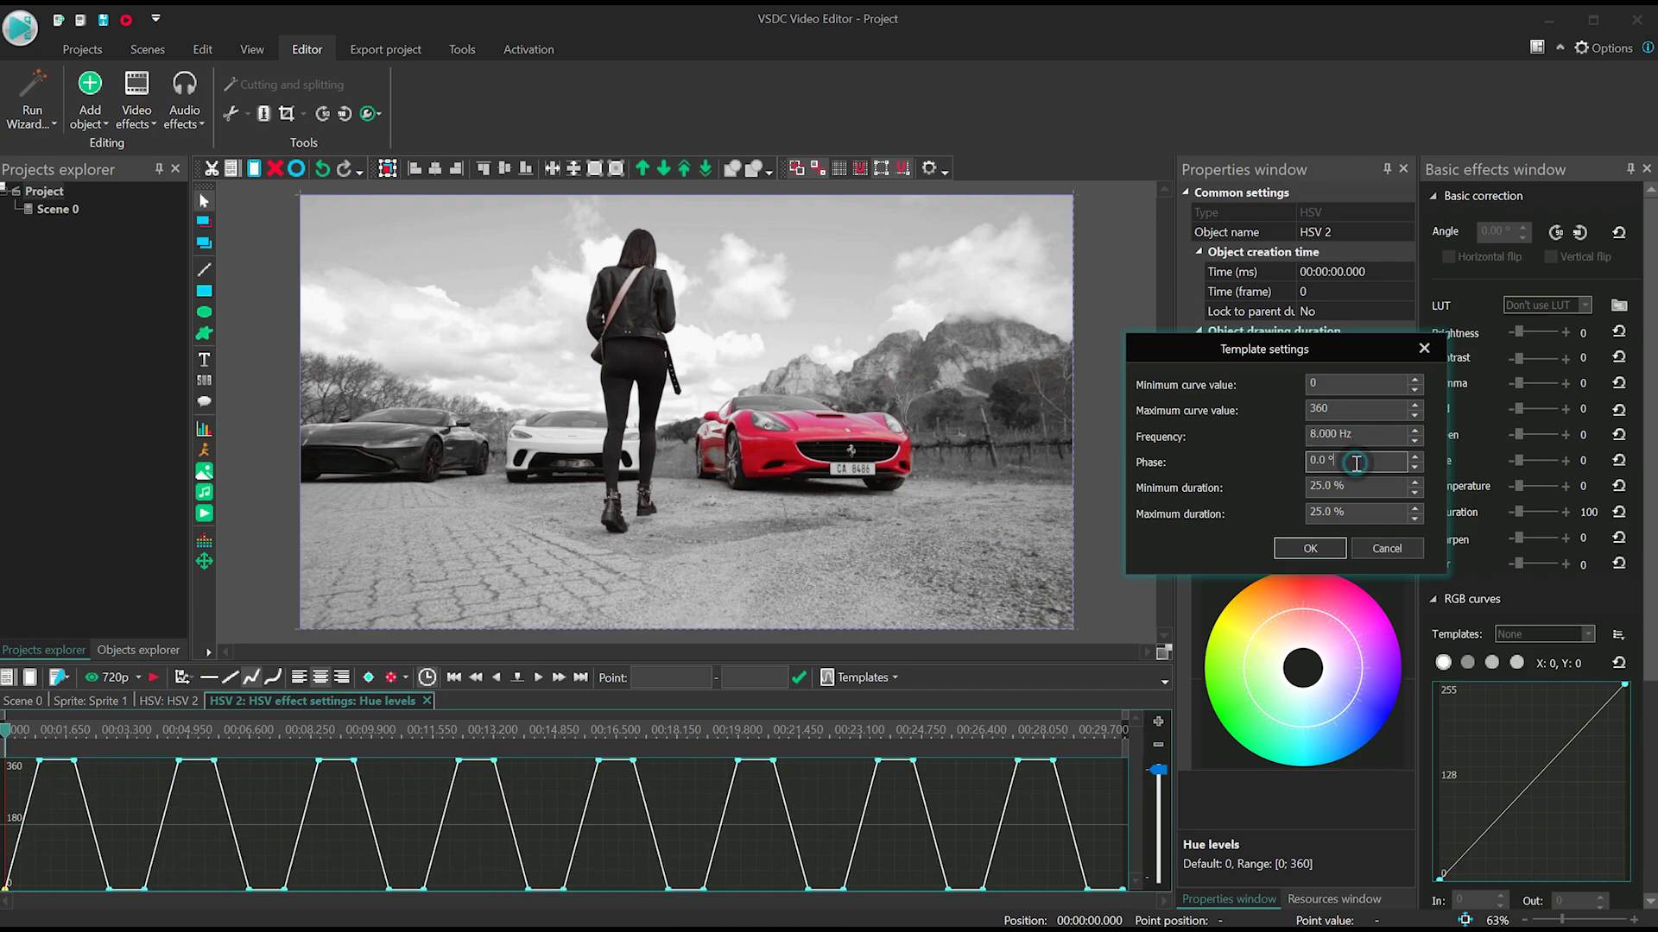
key(Return)
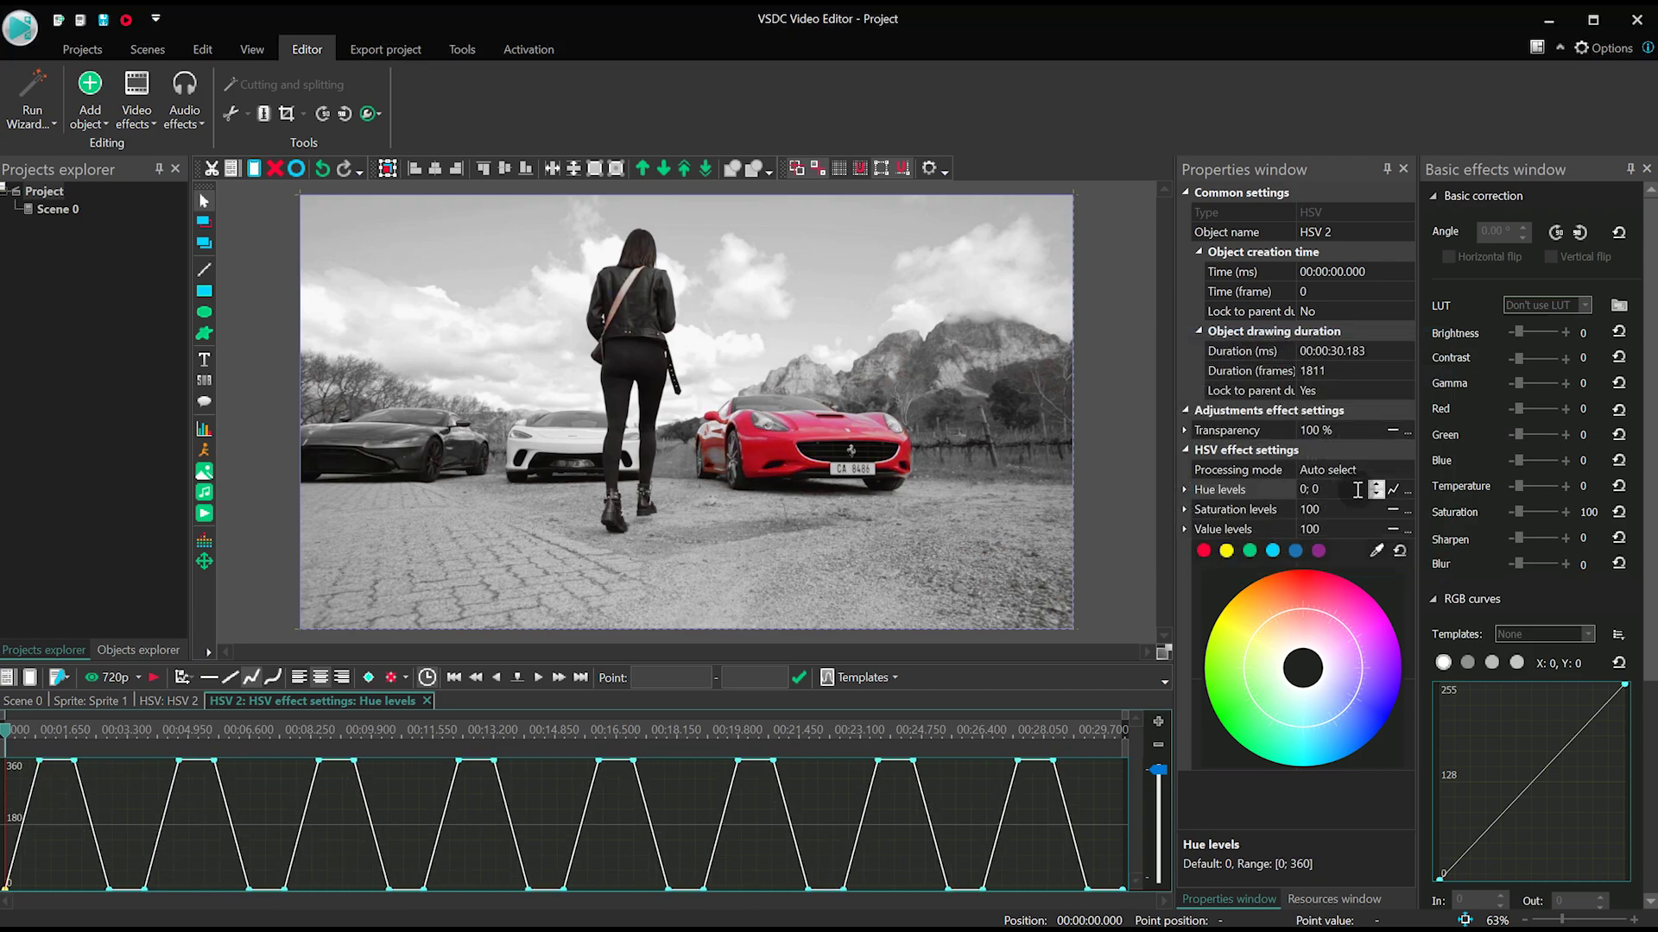
key(space)
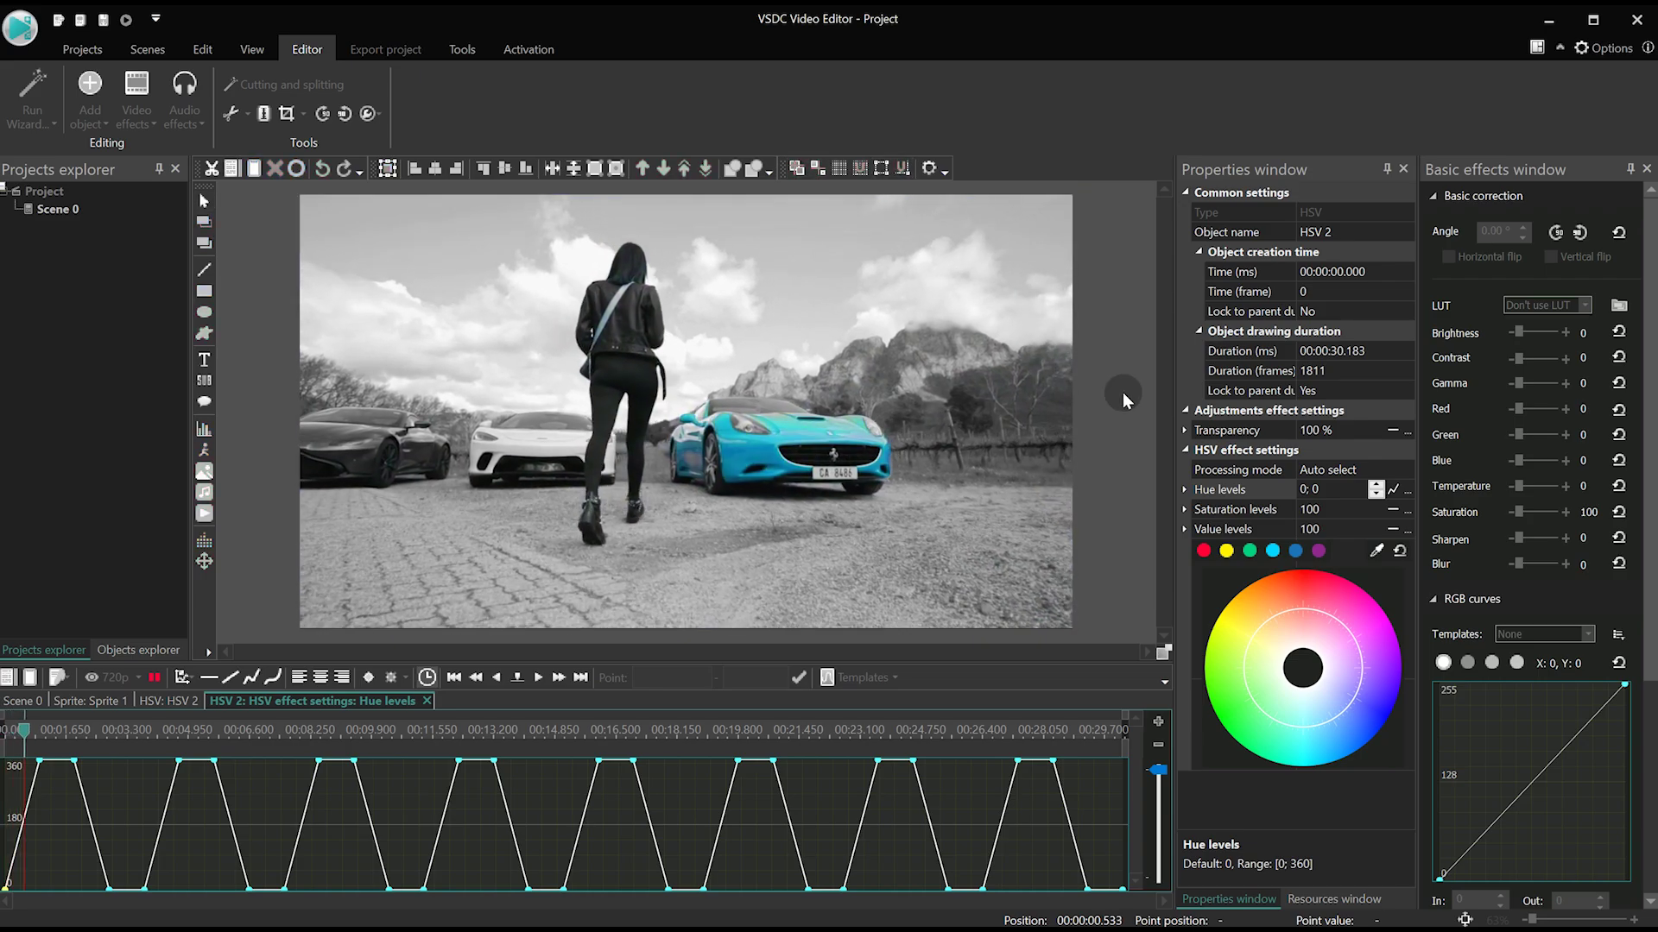